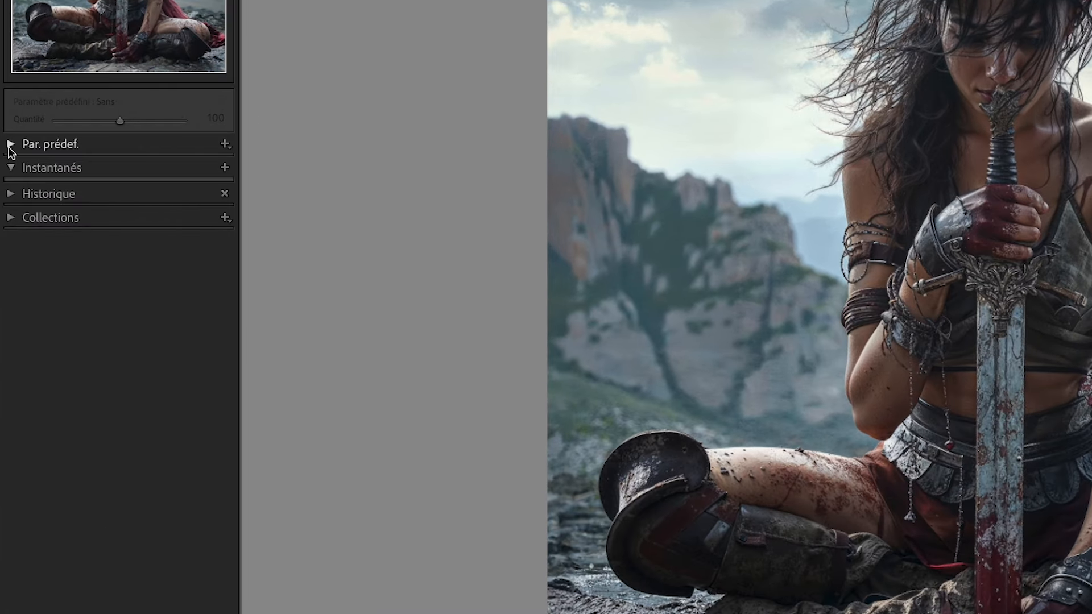
Open the preset manager, tick every preset group including the seasonal, style and classic ones, and save the selection.
{"action": "left_click", "coordinate": [9, 146]}
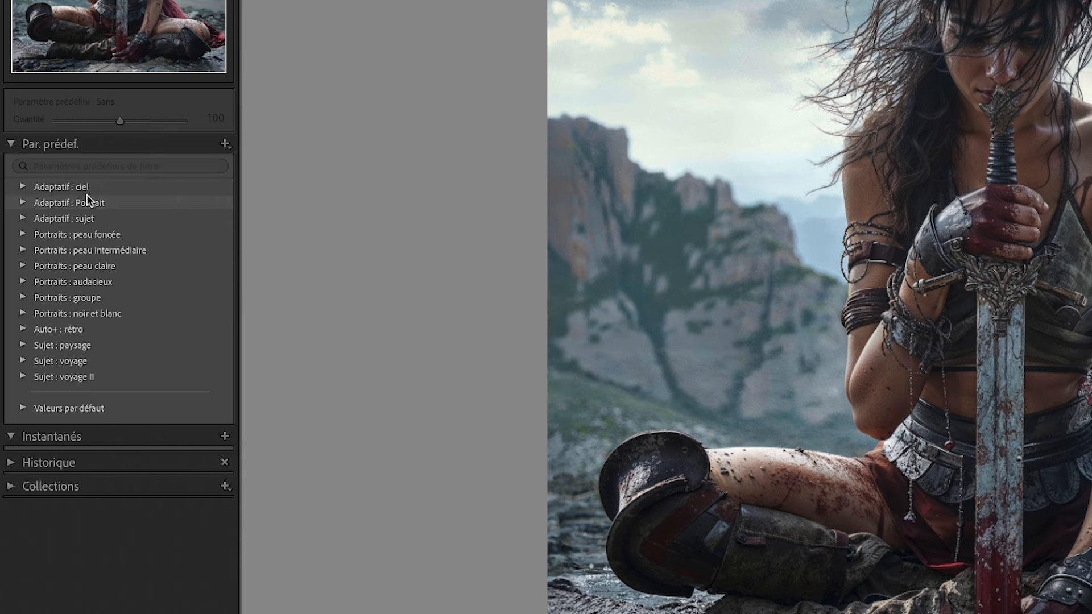
{"action": "left_click", "coordinate": [227, 144]}
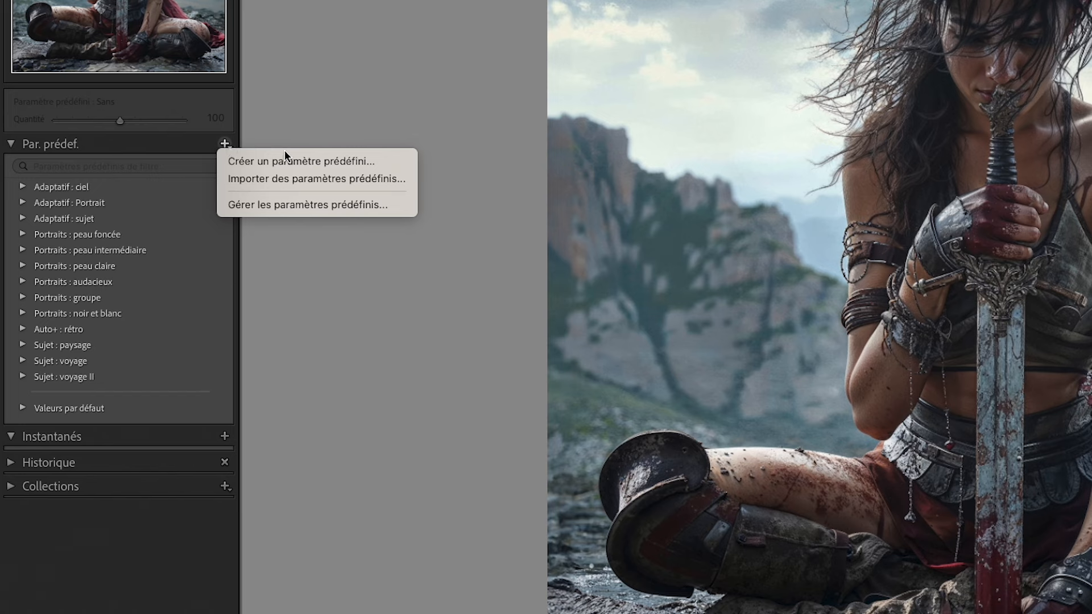
{"action": "left_click", "coordinate": [281, 205]}
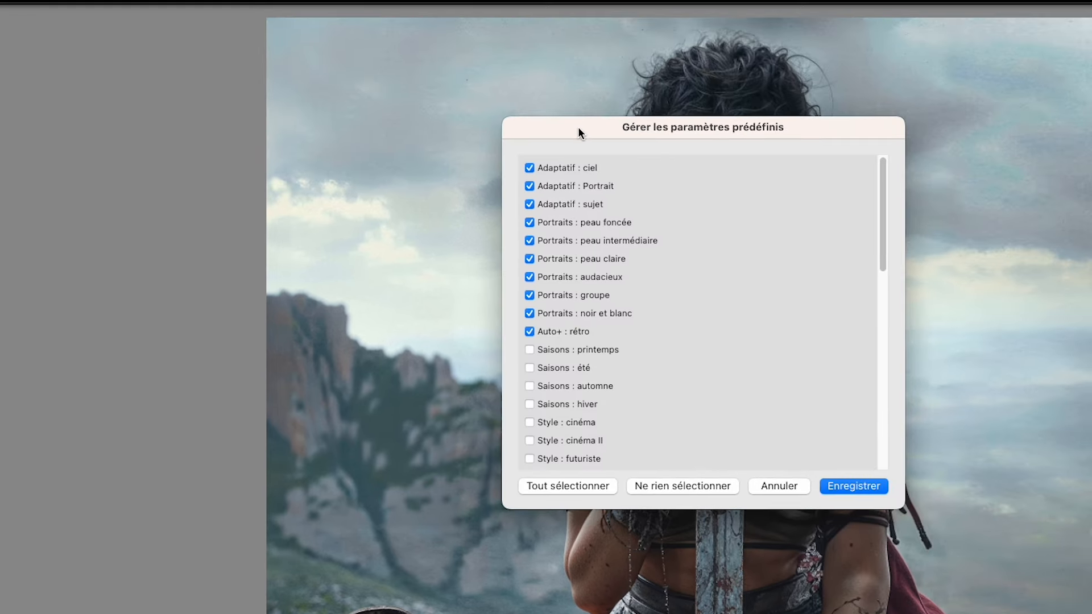
{"action": "left_click_drag", "start_coordinate": [578, 127], "coordinate": [319, 103]}
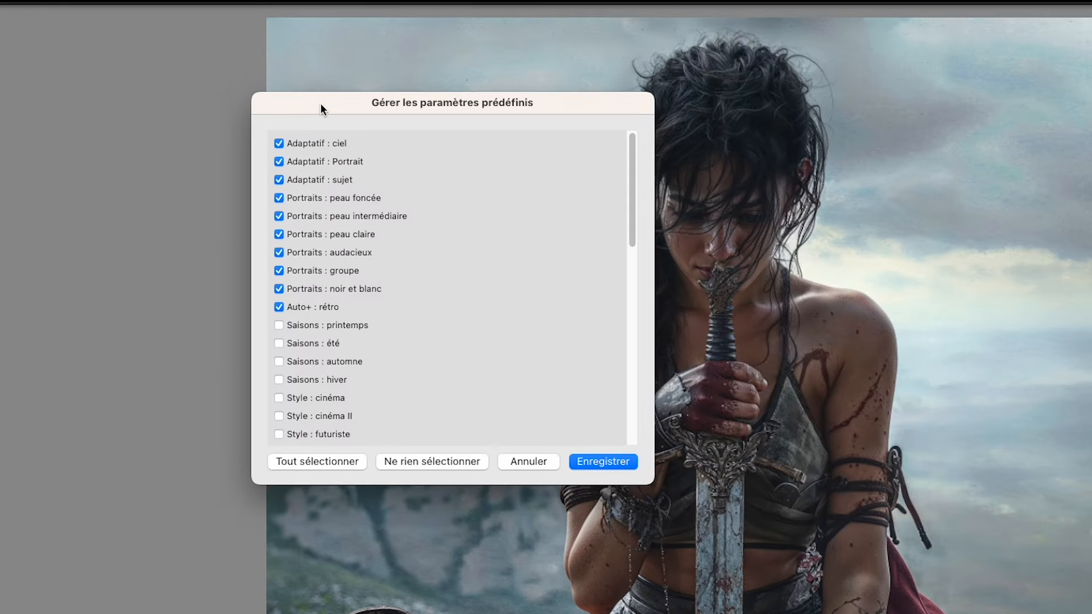
{"action": "left_click_drag", "start_coordinate": [628, 171], "coordinate": [631, 385]}
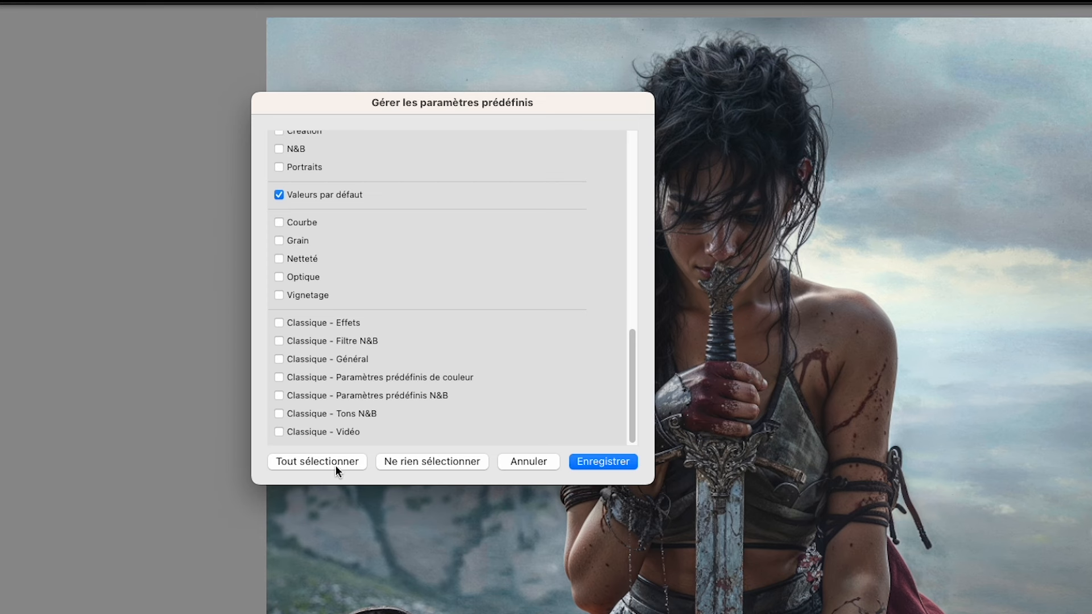
{"action": "left_click", "coordinate": [319, 462]}
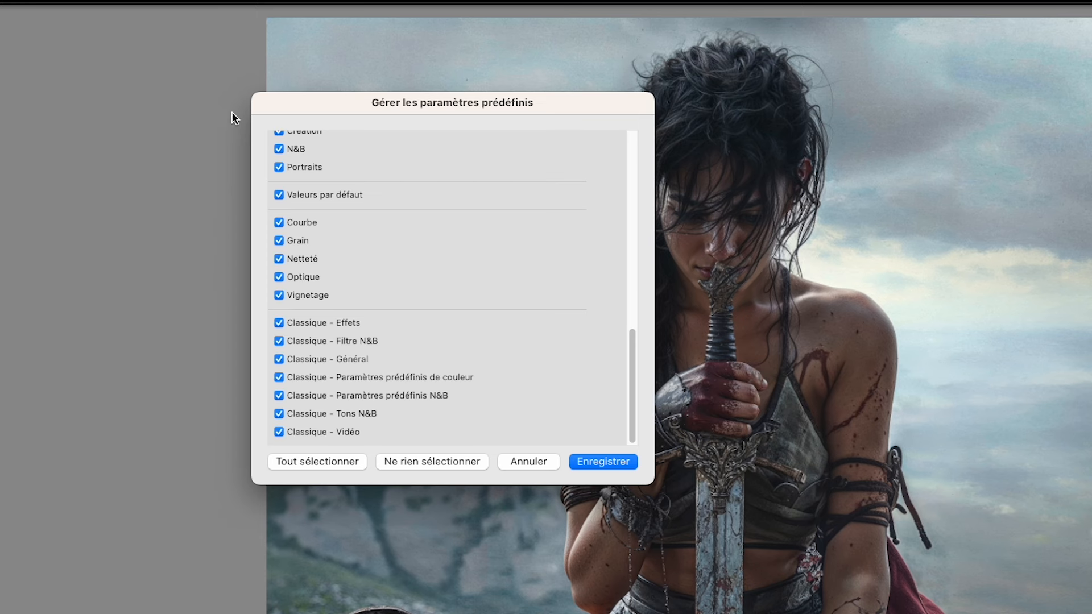
{"action": "scroll", "coordinate": [473, 271], "scroll_direction": "up", "scroll_amount": 15}
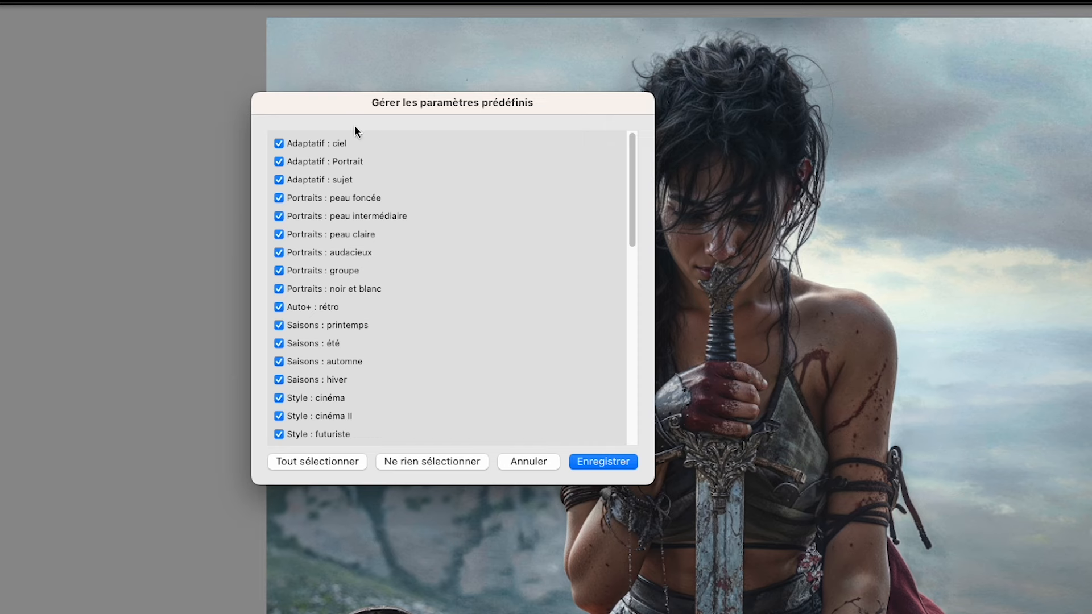
{"action": "left_click", "coordinate": [601, 459]}
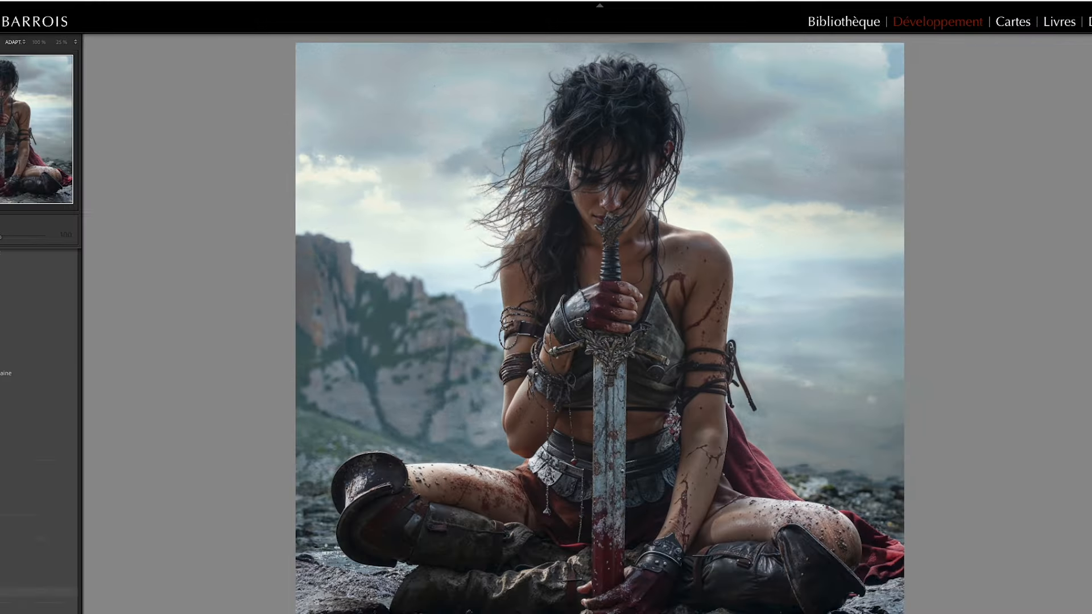
Look through the complete list of develop preset groups, from the adaptive groups down to the classic ones.
{"action": "scroll", "coordinate": [64, 478], "scroll_direction": "down", "scroll_amount": 5}
{"action": "scroll", "coordinate": [65, 476], "scroll_direction": "up", "scroll_amount": 5}
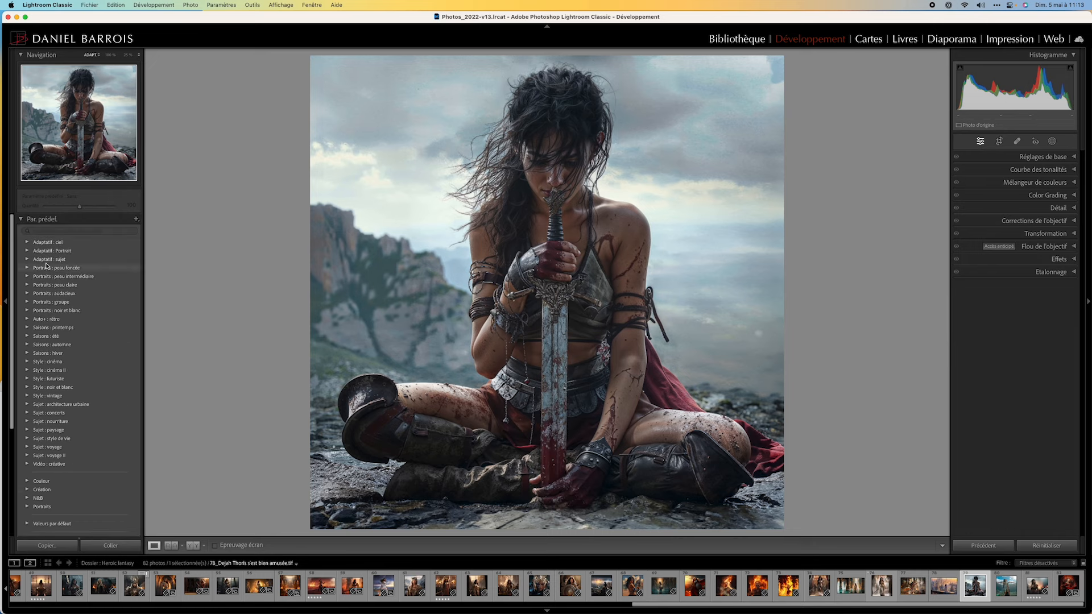
{"action": "scroll", "coordinate": [65, 472], "scroll_direction": "down", "scroll_amount": 2}
{"action": "scroll", "coordinate": [65, 470], "scroll_direction": "down", "scroll_amount": 4}
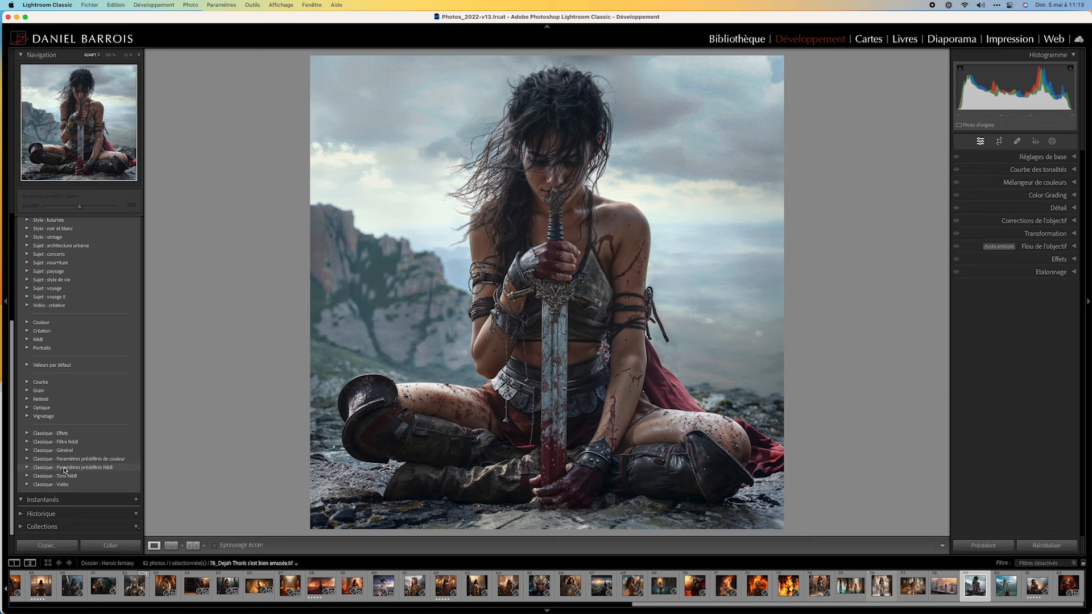
{"action": "scroll", "coordinate": [80, 361], "scroll_direction": "up", "scroll_amount": 3}
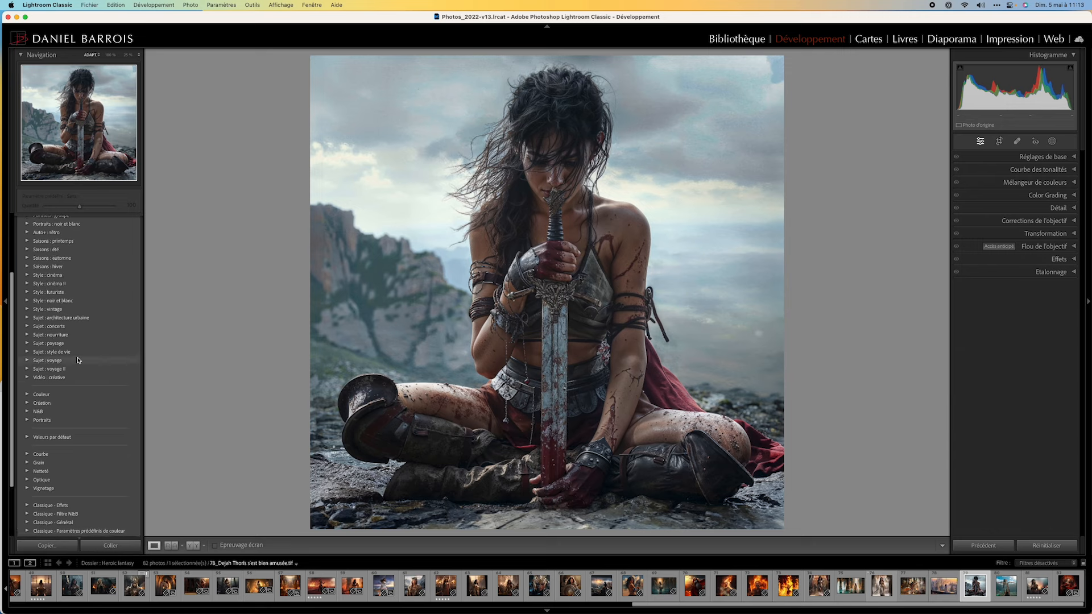
{"action": "scroll", "coordinate": [79, 360], "scroll_direction": "up", "scroll_amount": 4}
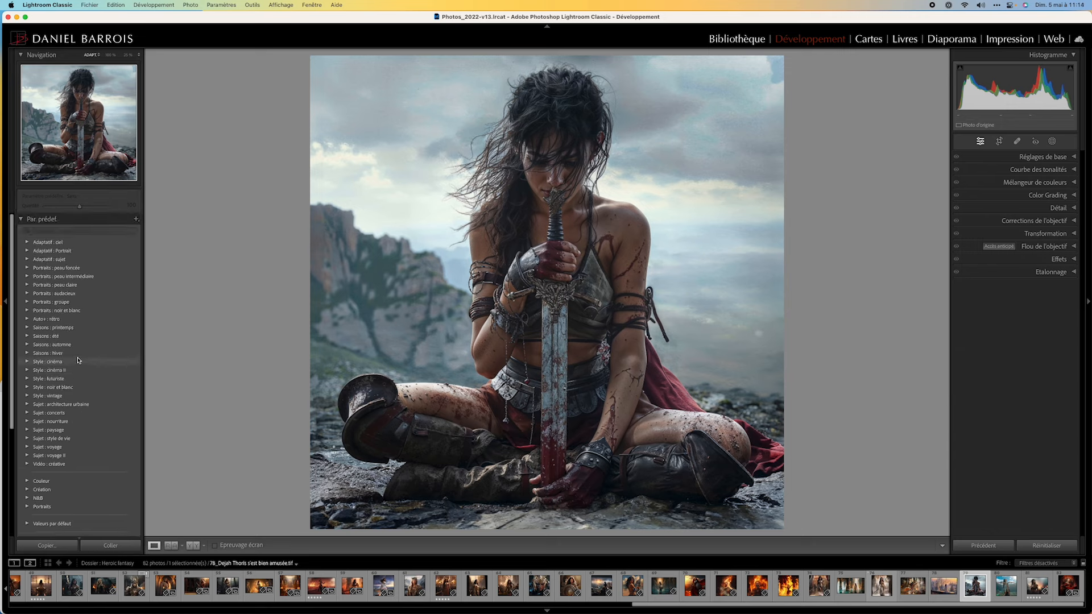
{"action": "left_click", "coordinate": [137, 221]}
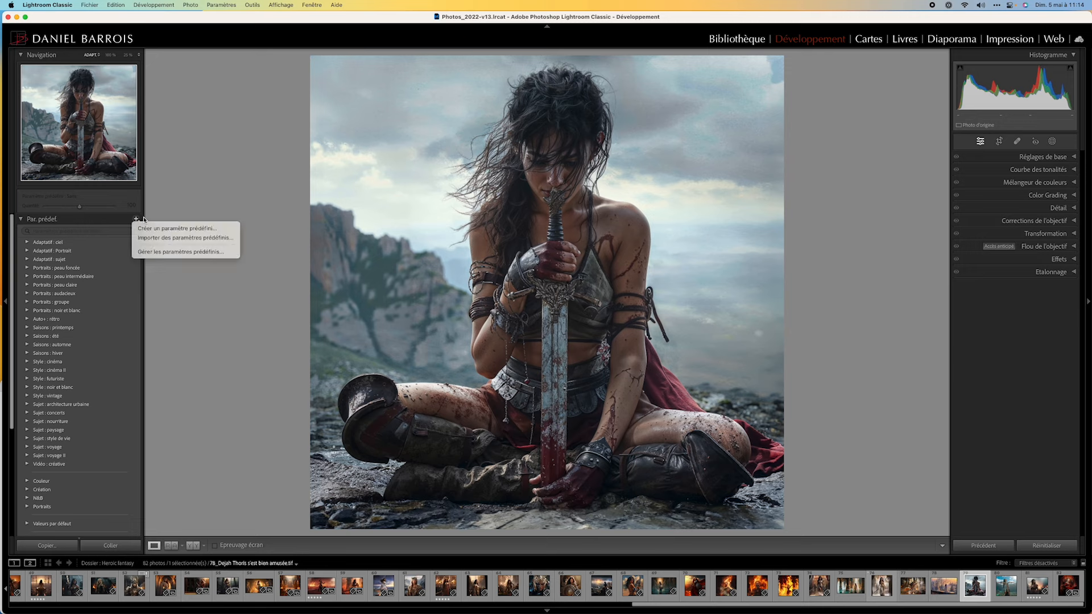
{"action": "left_click", "coordinate": [211, 239]}
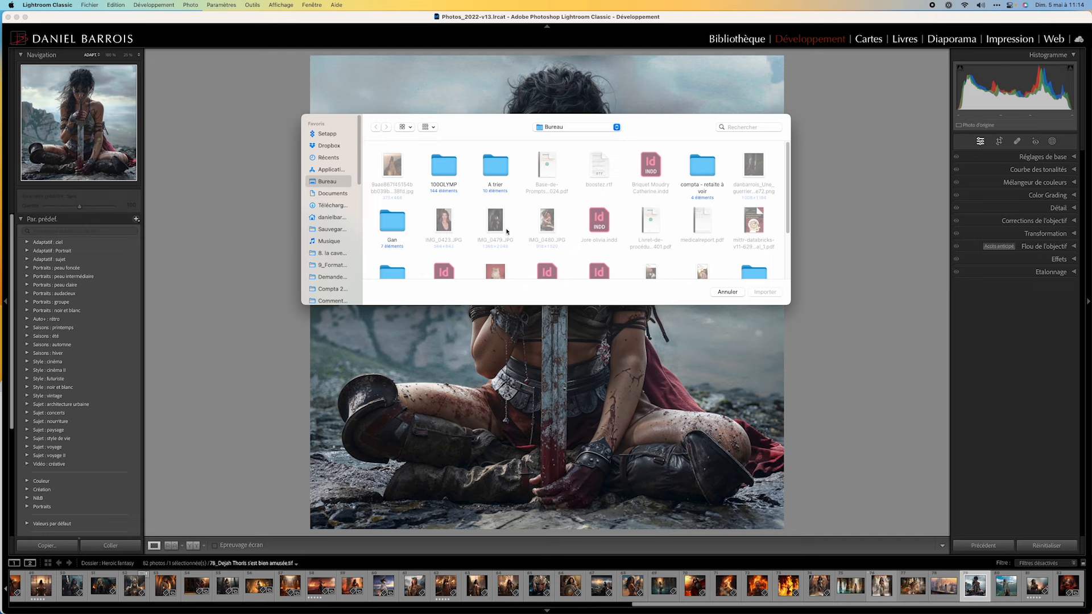
{"action": "left_click", "coordinate": [727, 292]}
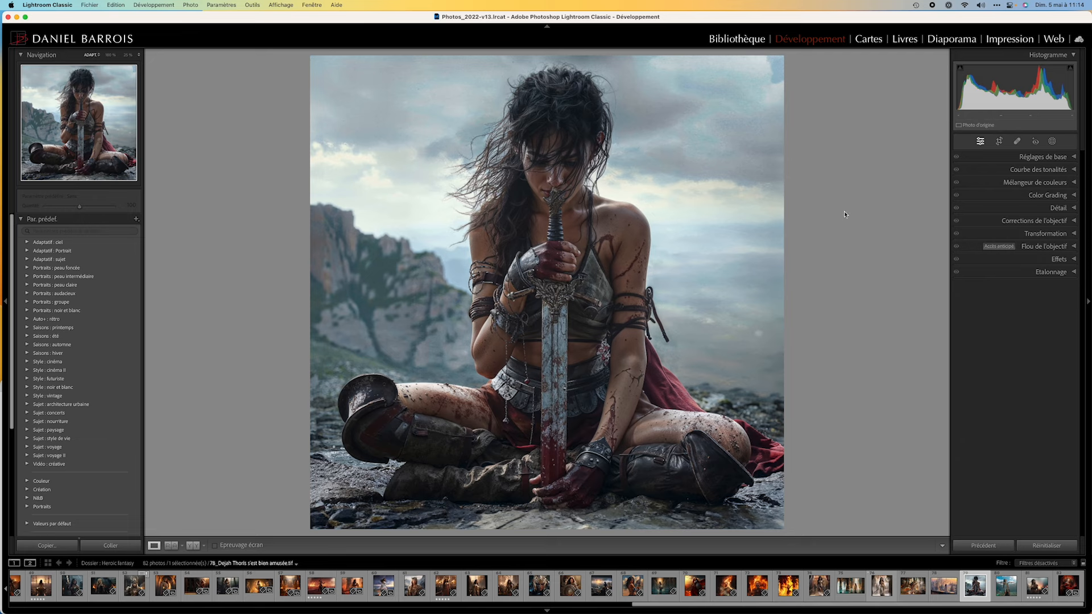
Expand the basic adjustments and convert the warrior photo to black and white.
{"action": "left_click", "coordinate": [1074, 157]}
{"action": "left_click", "coordinate": [1036, 170]}
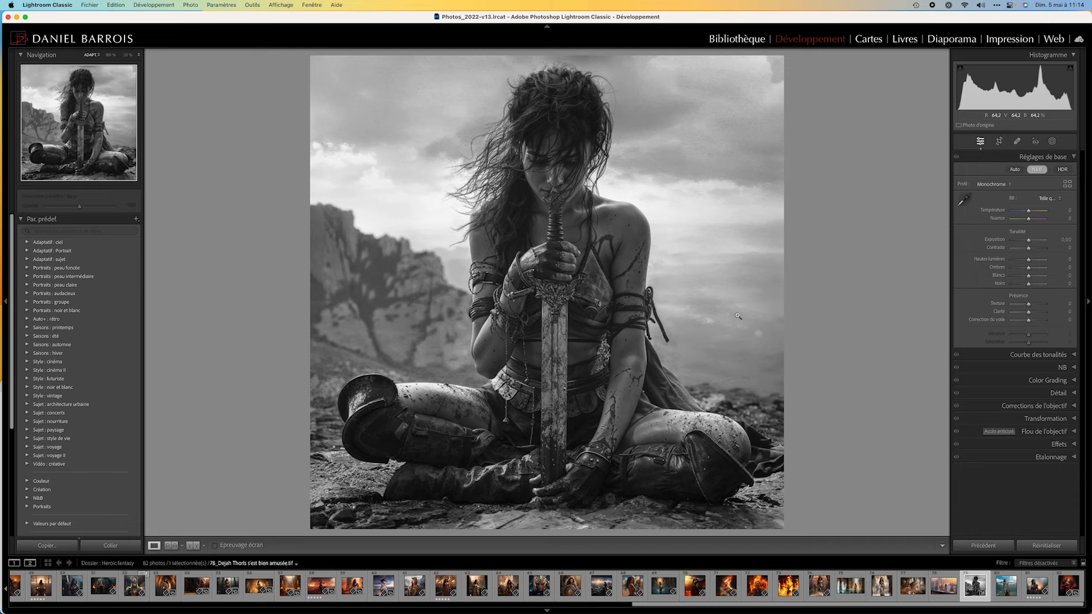
{"action": "left_click", "coordinate": [136, 219]}
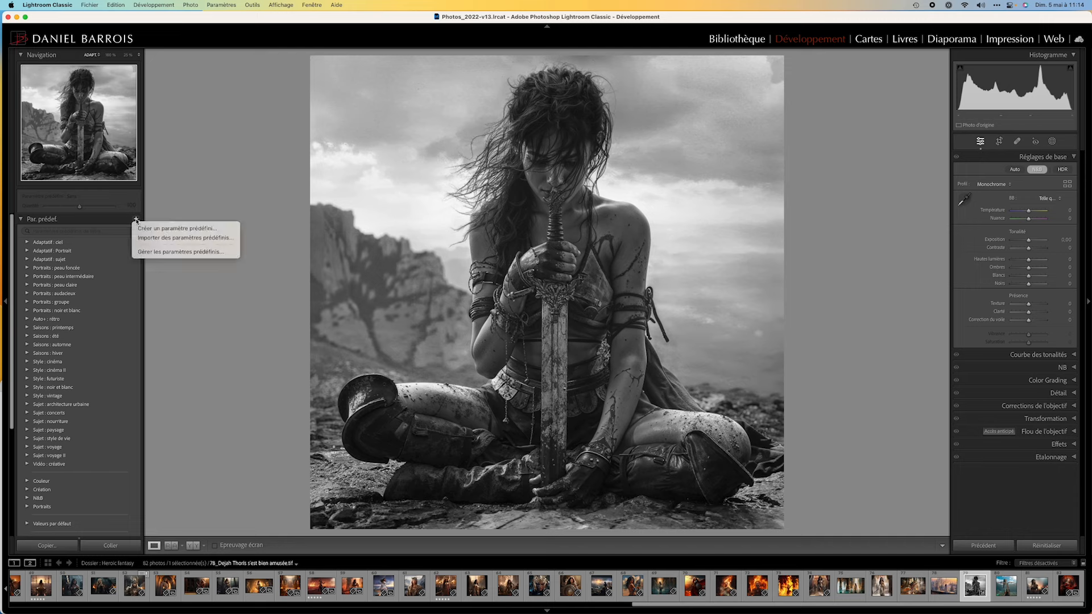
{"action": "left_click", "coordinate": [165, 229]}
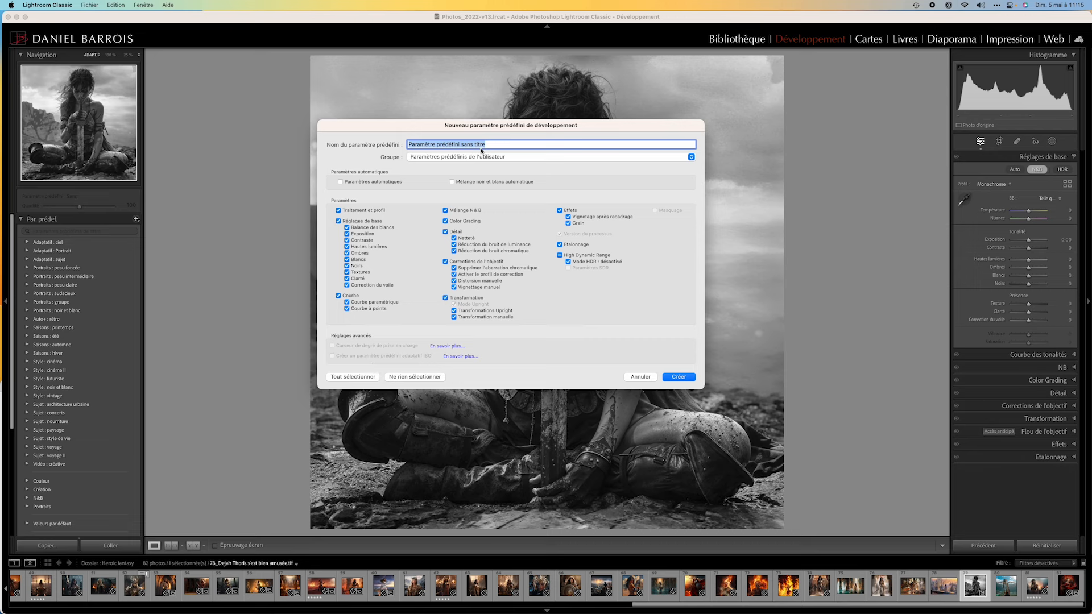
{"action": "left_click", "coordinate": [636, 377]}
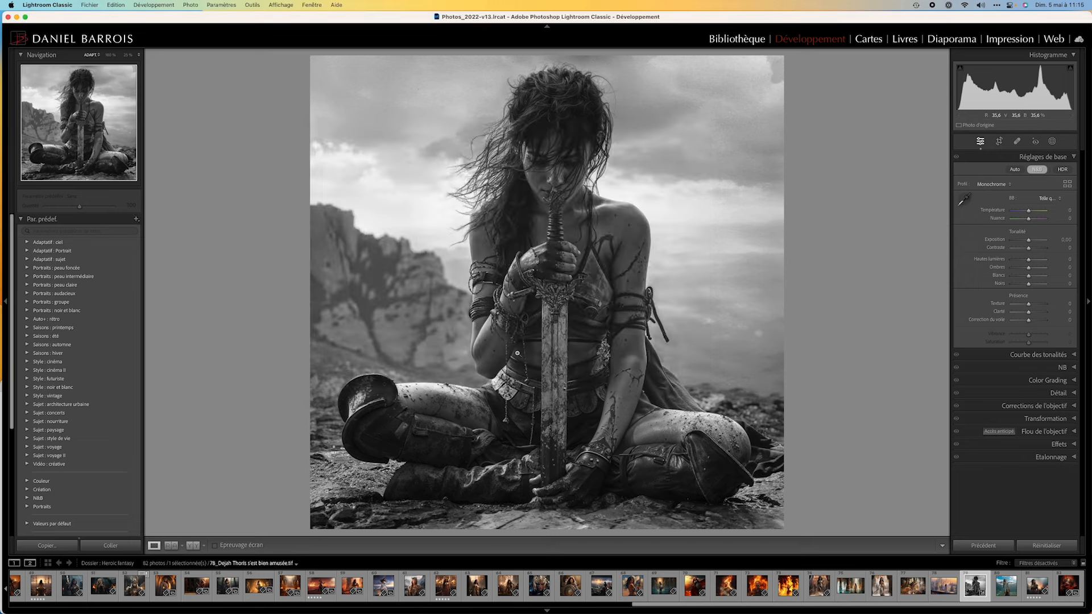
Try automatic tone adjustments on the black-and-white photo and reset all its develop settings.
{"action": "left_click", "coordinate": [1013, 169]}
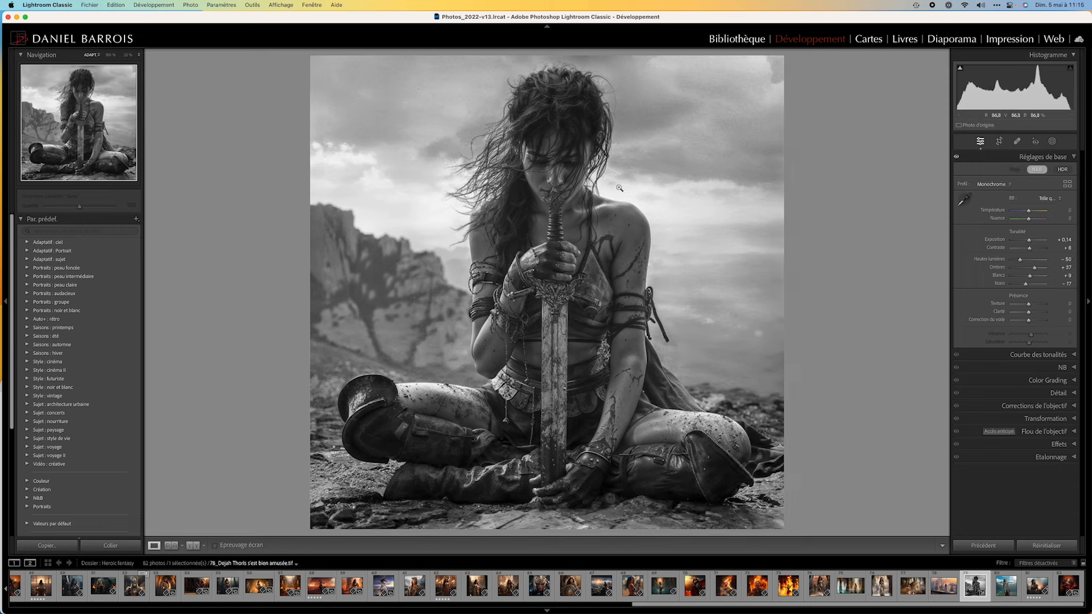
{"action": "left_click", "coordinate": [1055, 546]}
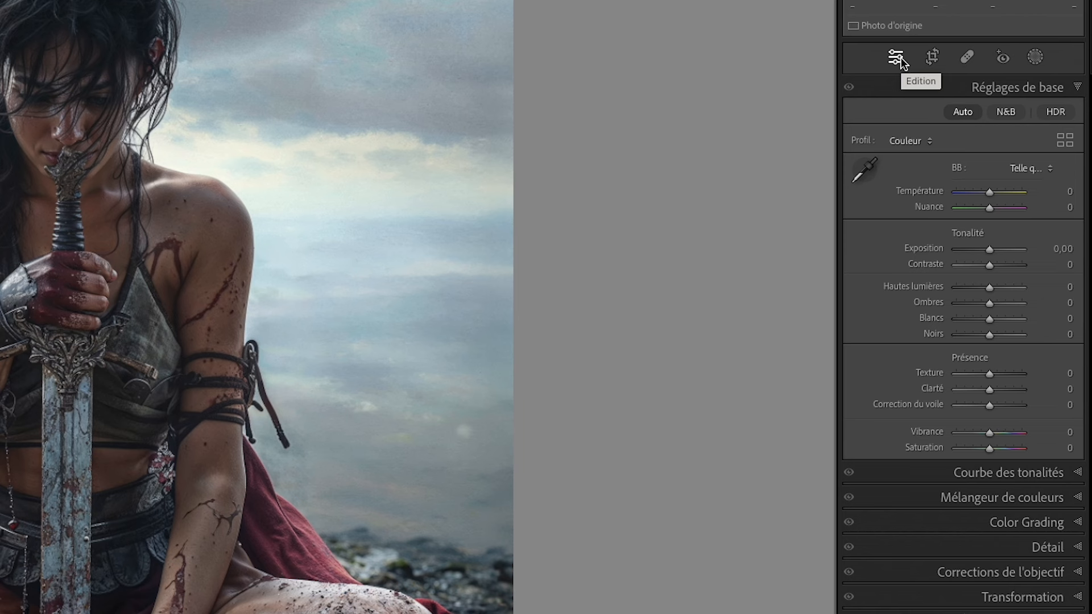
{"action": "left_click", "coordinate": [1037, 169]}
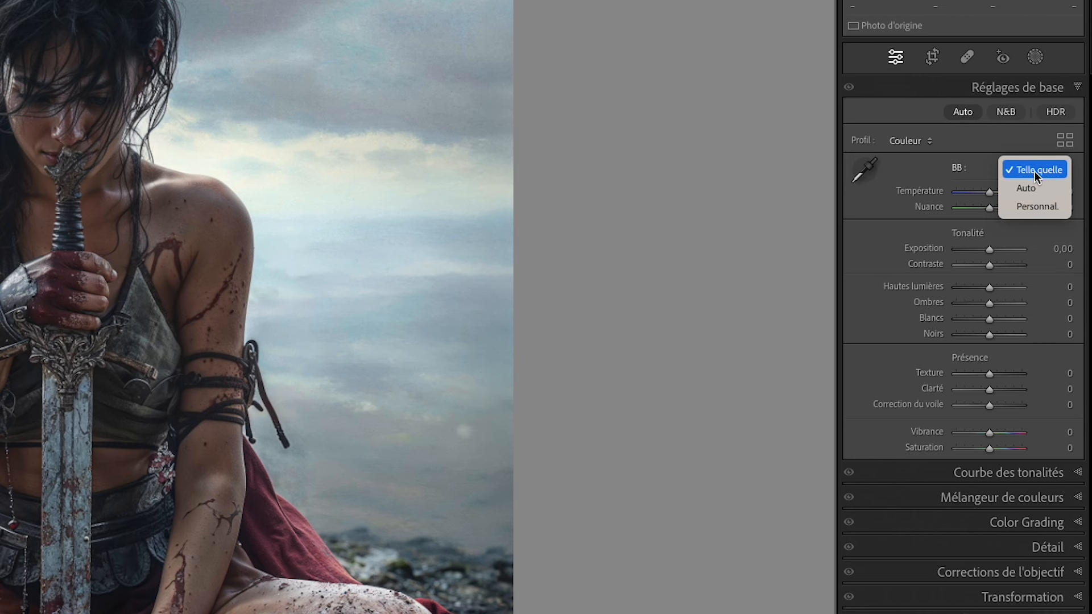
{"action": "left_click", "coordinate": [898, 170]}
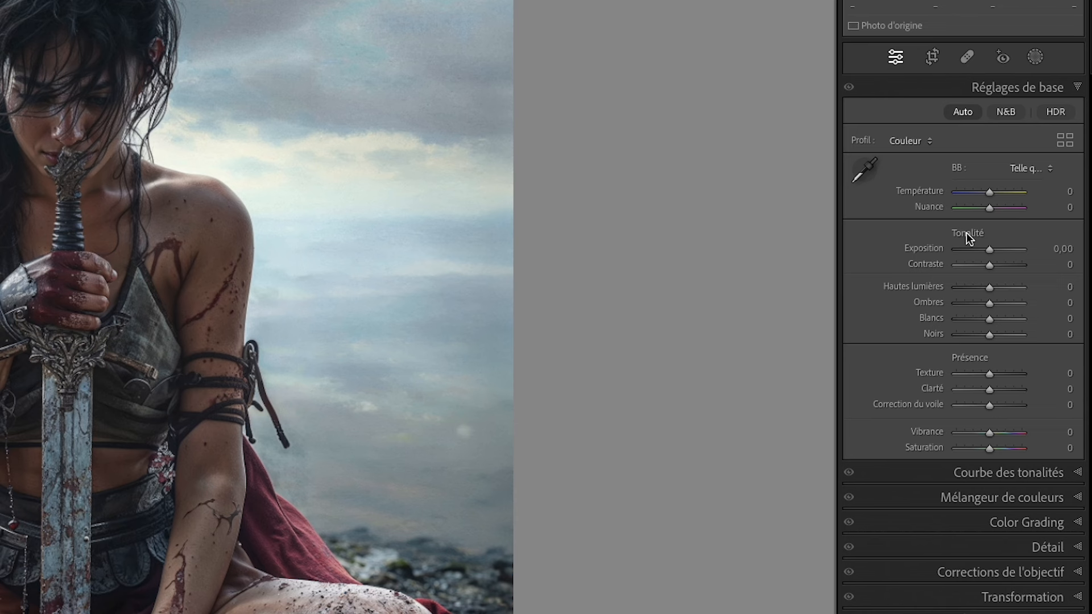
Add an automatic subject mask over the warrior and dismiss the disk space notification.
{"action": "left_click", "coordinate": [1034, 57]}
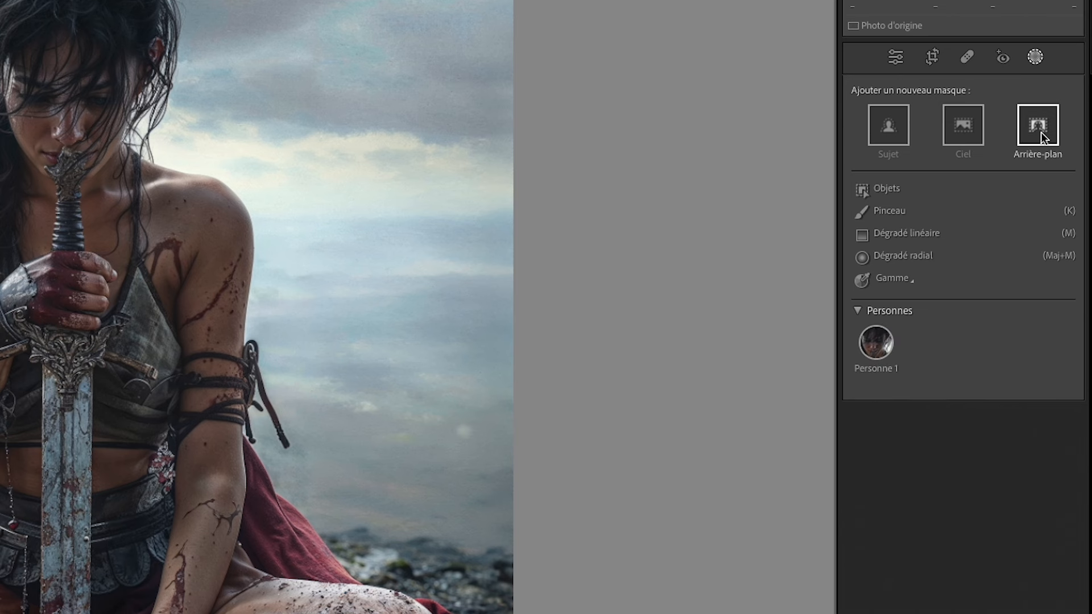
{"action": "left_click", "coordinate": [894, 124]}
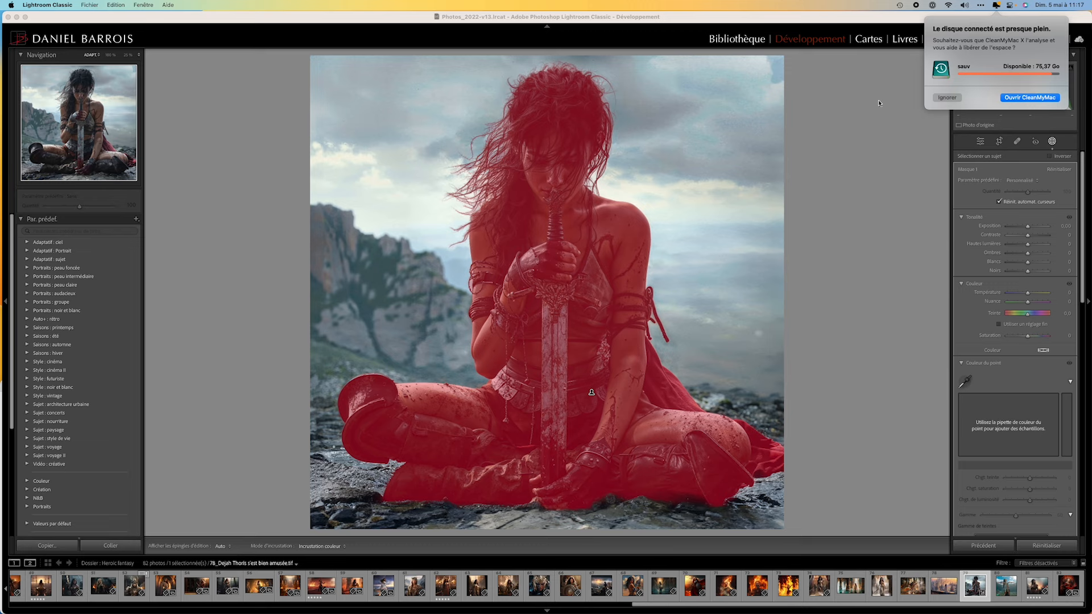
{"action": "left_click", "coordinate": [880, 102]}
{"action": "left_click", "coordinate": [946, 97]}
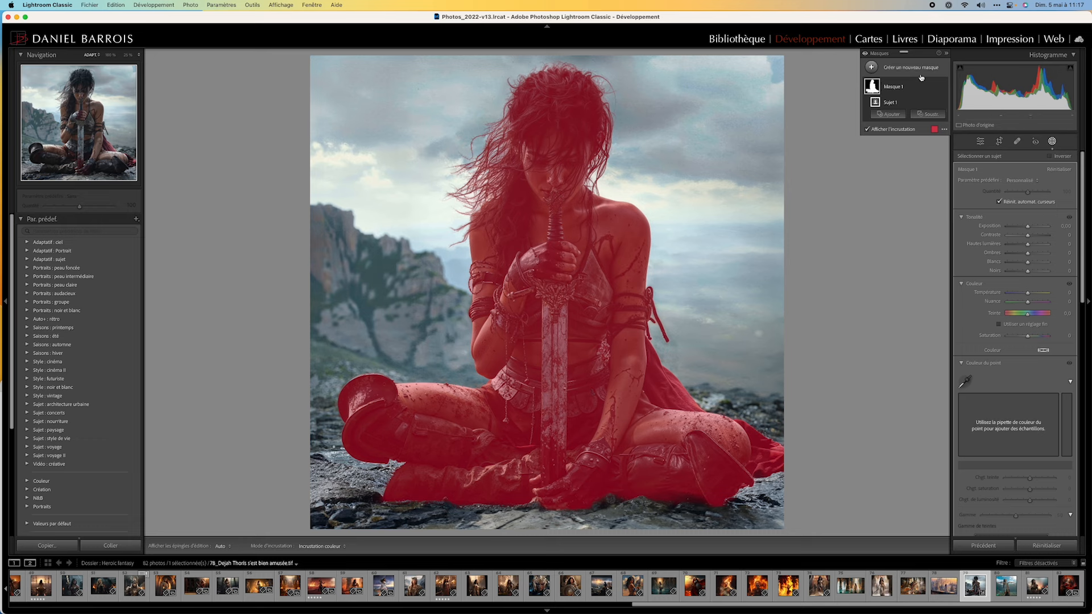
Delete the subject mask from the photo.
{"action": "left_click", "coordinate": [934, 85]}
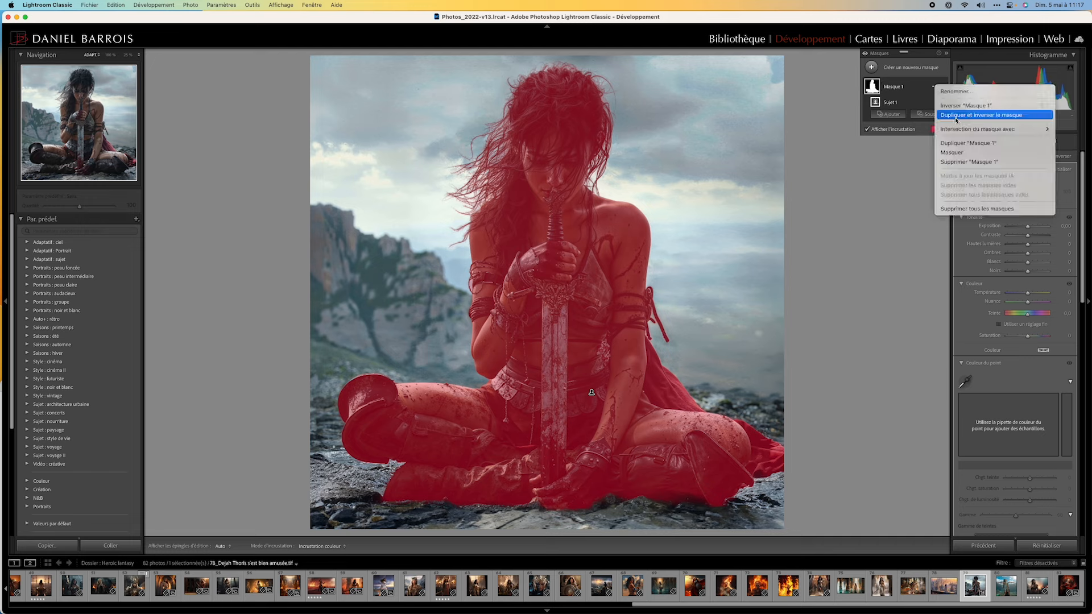
{"action": "left_click", "coordinate": [962, 162]}
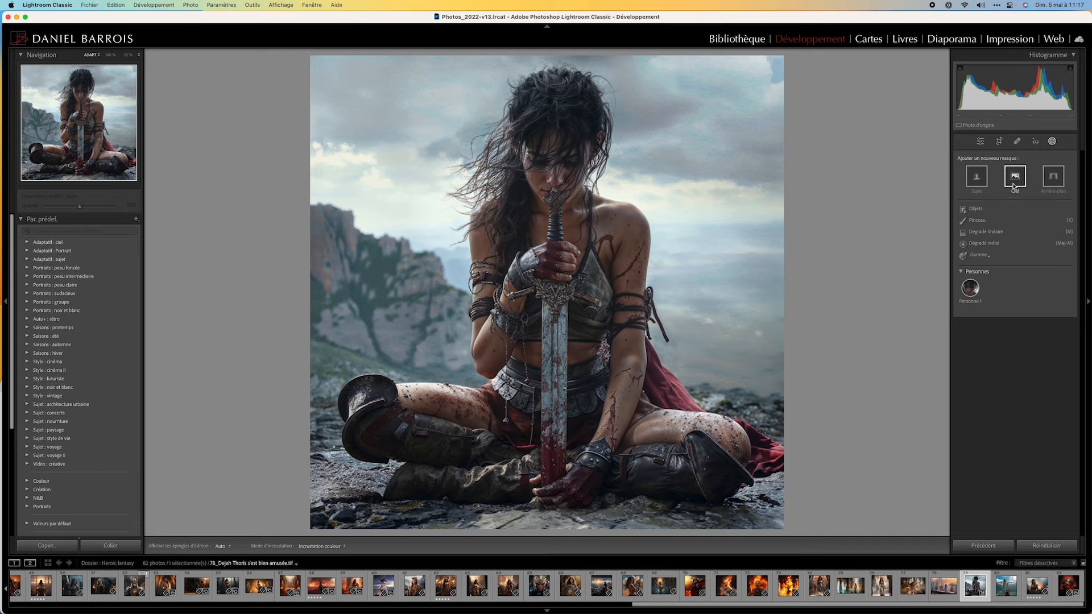
Create a single mask for Personne 1 covering Peau du visage and Peau du corps.
{"action": "left_click", "coordinate": [971, 292]}
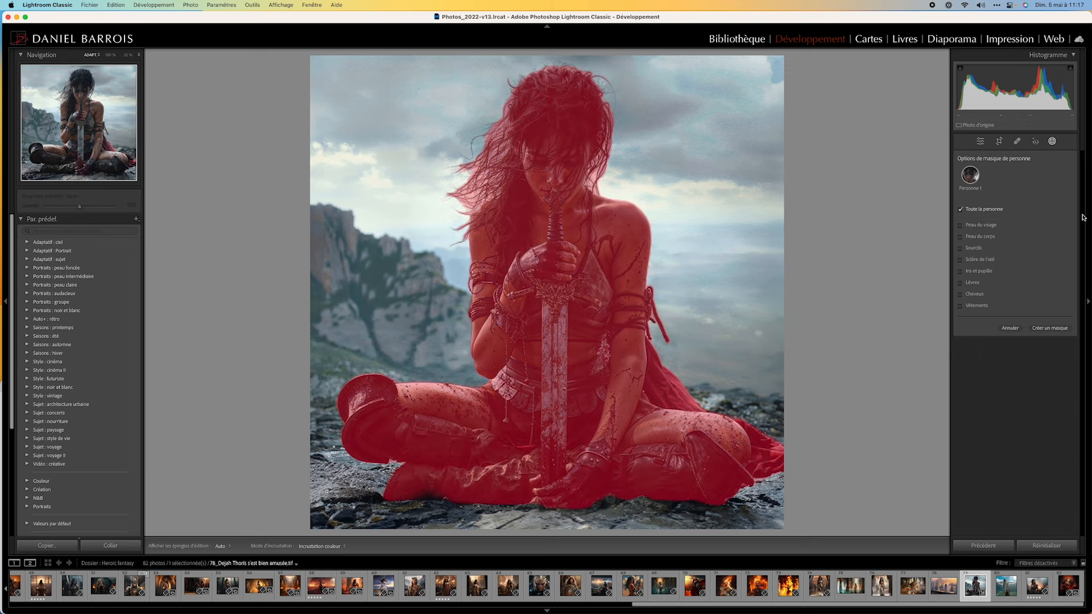
{"action": "left_click", "coordinate": [961, 226]}
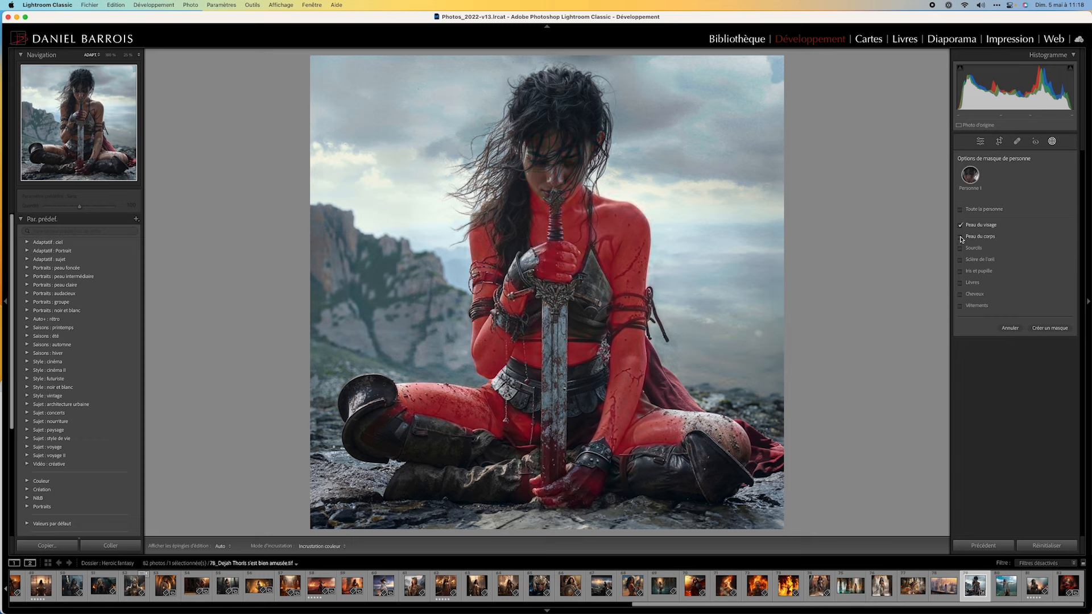
{"action": "left_click", "coordinate": [960, 237]}
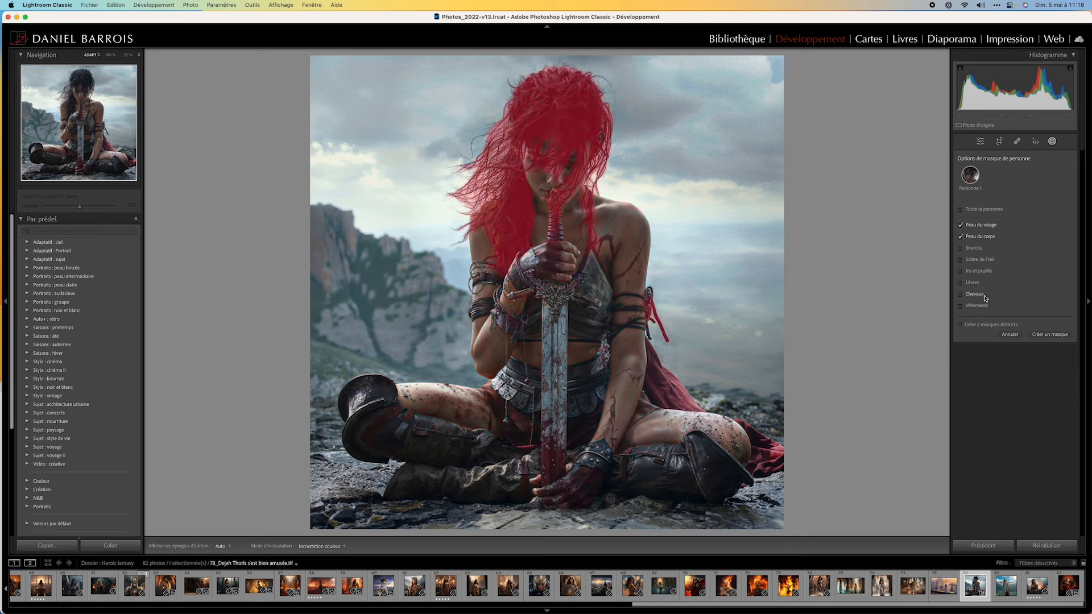
{"action": "left_click", "coordinate": [1050, 334]}
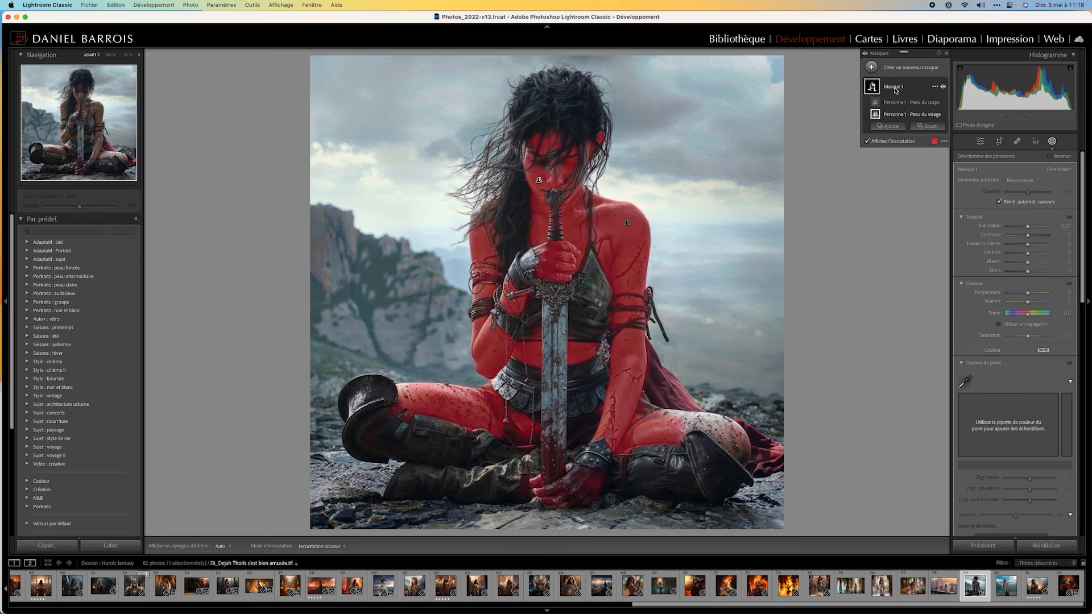
Rename the skin mask as peaux.
{"action": "left_click", "coordinate": [934, 87]}
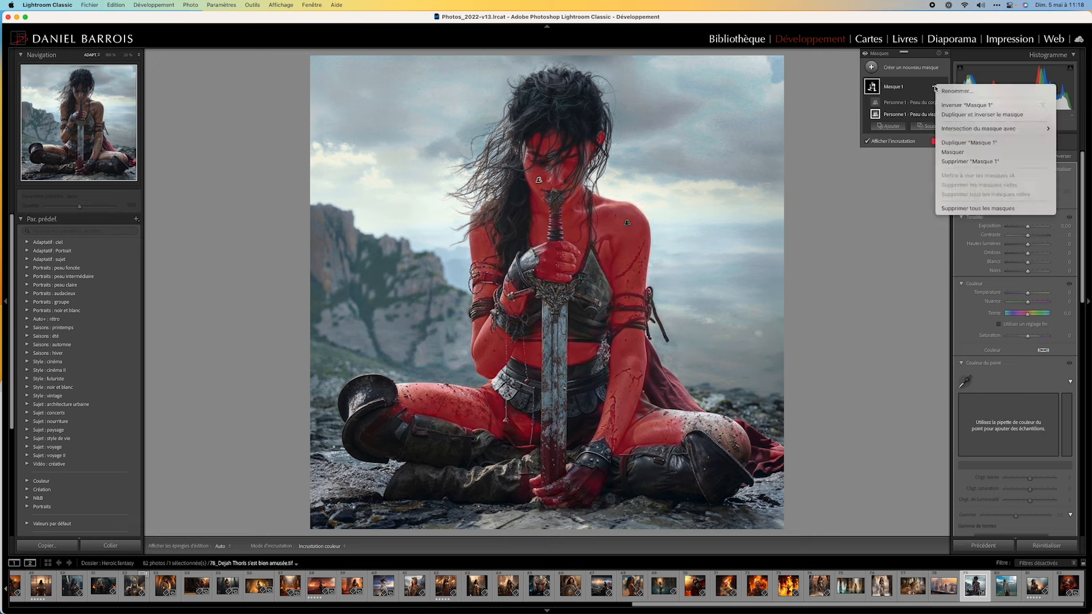
{"action": "left_click", "coordinate": [946, 92]}
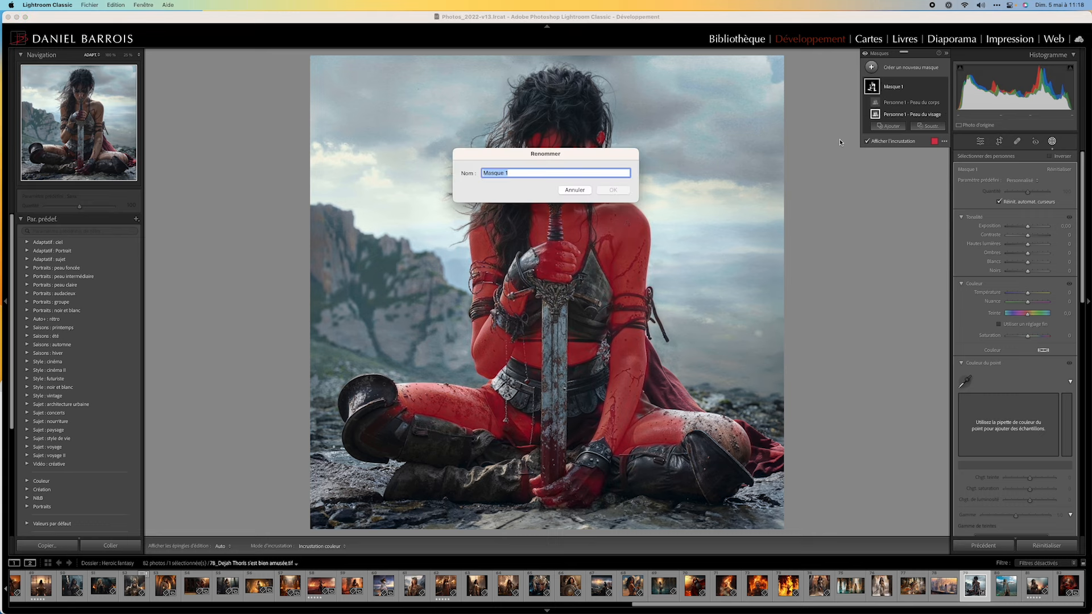
{"action": "type", "text": "peaux"}
{"action": "left_click", "coordinate": [605, 190]}
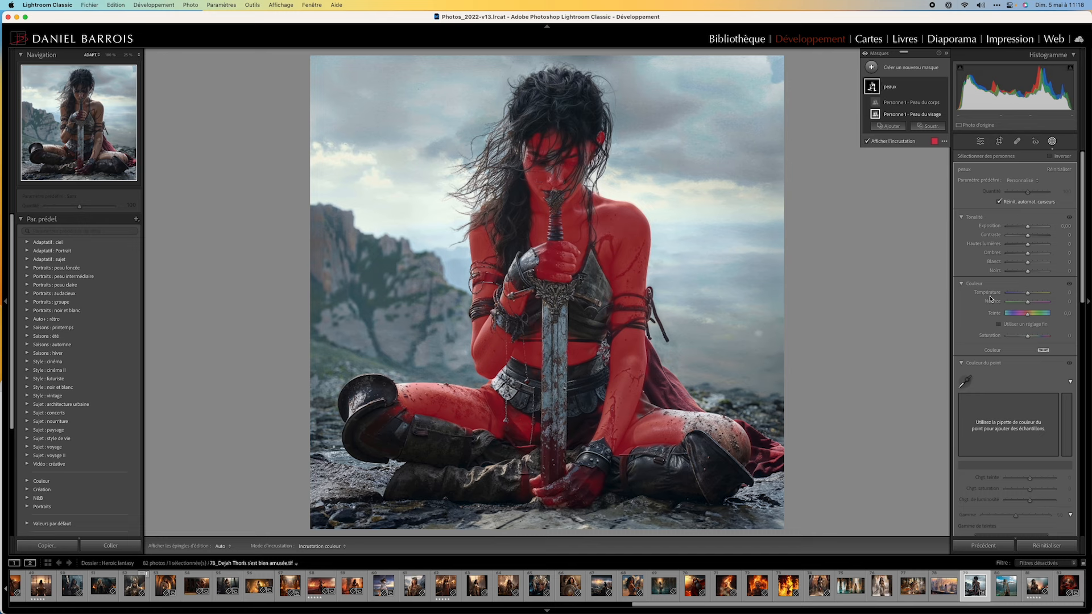
Set the peaux mask's contrast to 27, temperature to 51 and tint to 38, lower its saturation, and compare the photo with and without its colour adjustments.
{"action": "left_click", "coordinate": [1029, 227]}
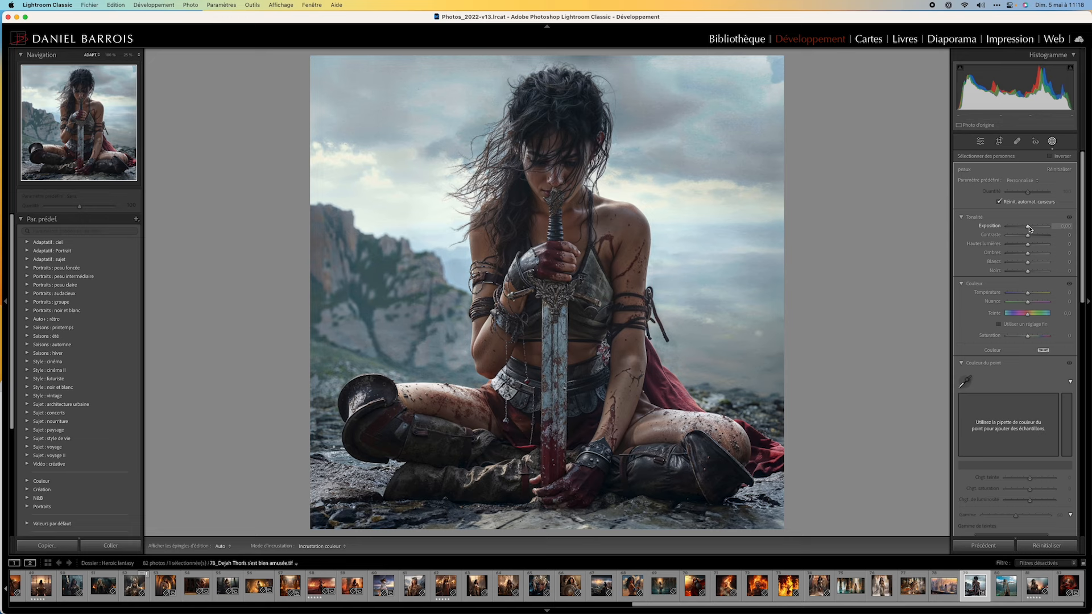
{"action": "left_click_drag", "start_coordinate": [1028, 236], "coordinate": [1034, 236]}
{"action": "left_click_drag", "start_coordinate": [1027, 293], "coordinate": [1036, 305]}
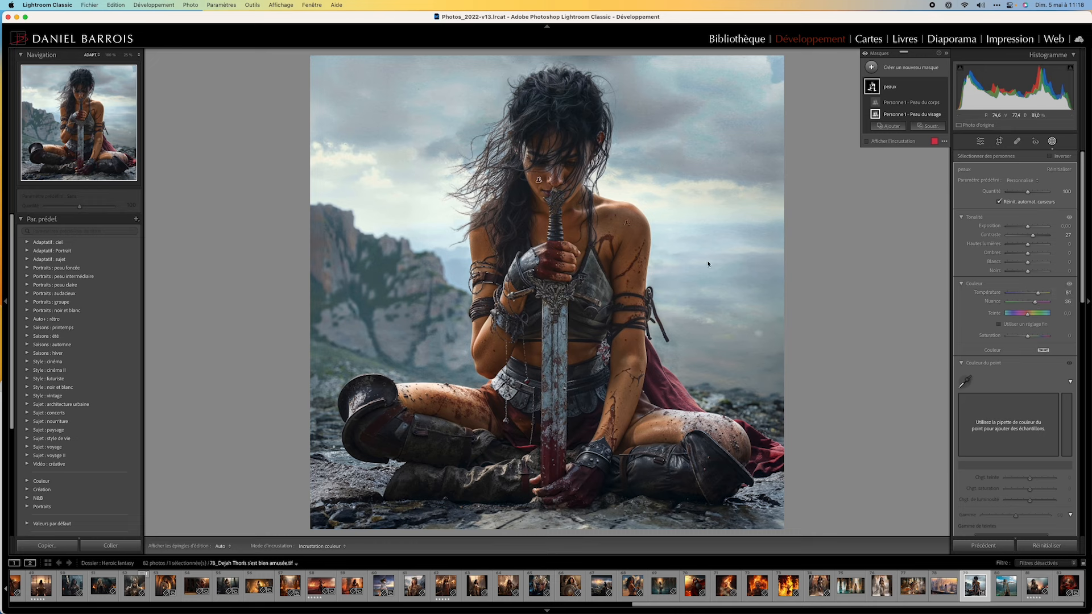
{"action": "left_click_drag", "start_coordinate": [1037, 293], "coordinate": [1021, 338]}
{"action": "left_click", "coordinate": [1069, 284]}
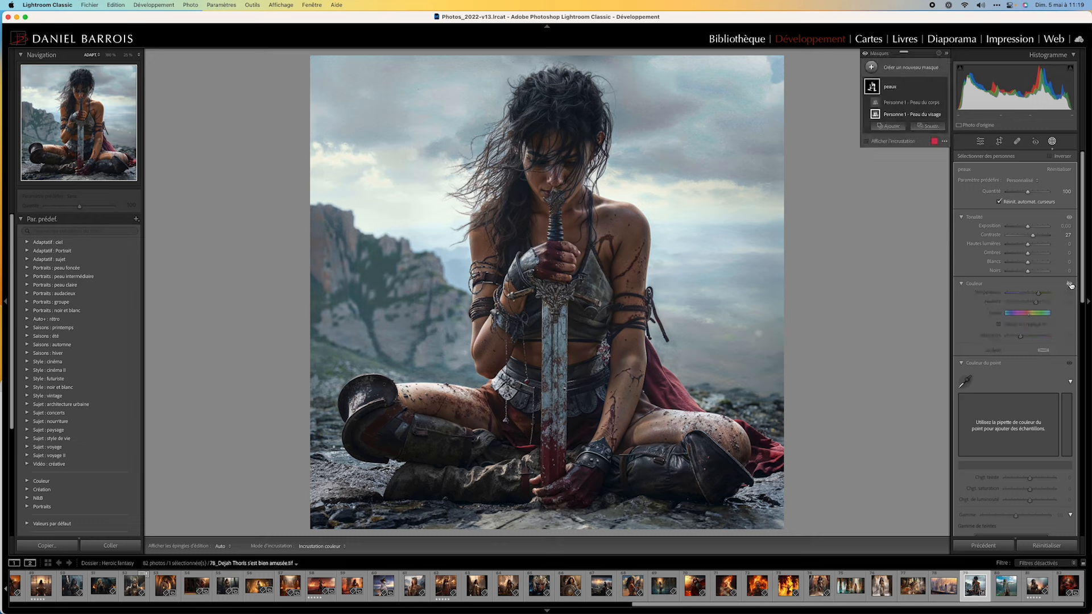
{"action": "left_click", "coordinate": [1070, 285]}
{"action": "left_click", "coordinate": [1069, 284]}
{"action": "left_click", "coordinate": [1070, 284]}
Refine the peaux mask to exposure 0.21, contrast 39, temperature 67, tint 50 and saturation −31.
{"action": "left_click_drag", "start_coordinate": [1039, 296], "coordinate": [1022, 337]}
{"action": "left_click_drag", "start_coordinate": [1033, 239], "coordinate": [1029, 228]}
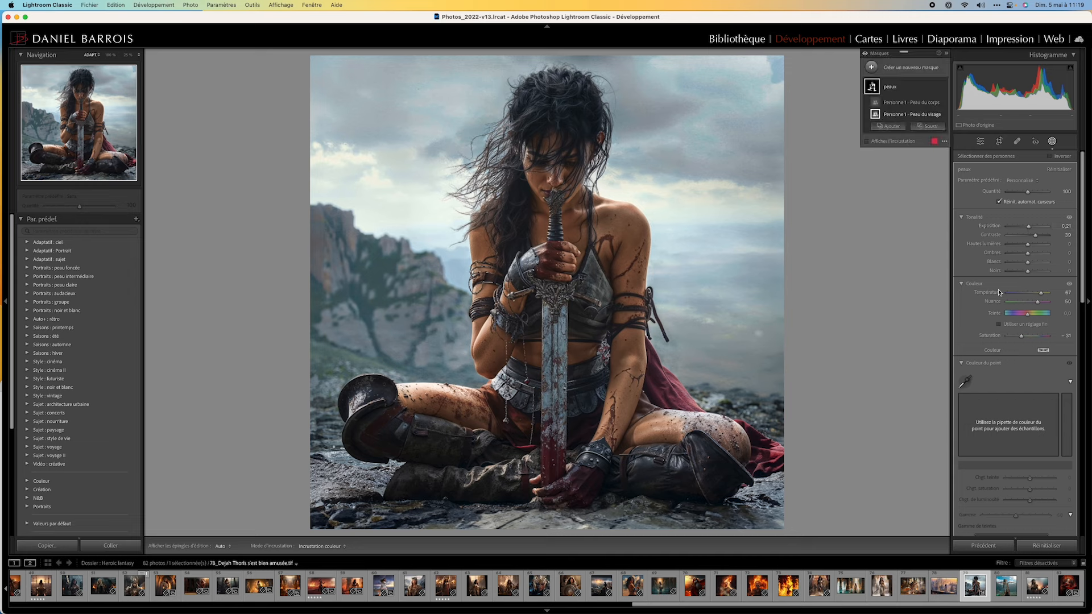
{"action": "scroll", "coordinate": [1003, 360], "scroll_direction": "down", "scroll_amount": 1}
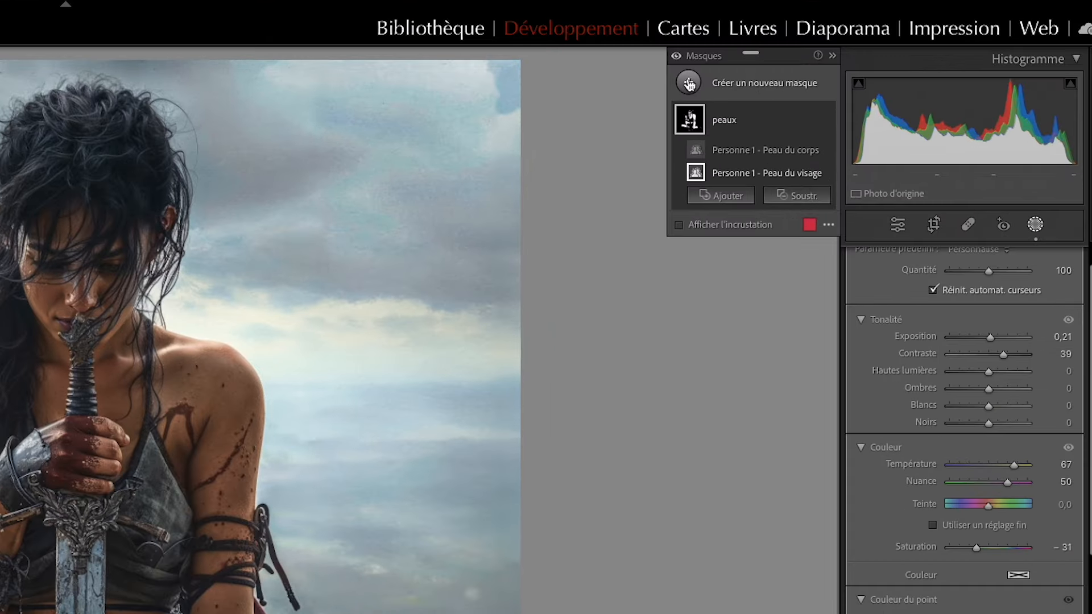
Create a new sky mask on the warrior photo and set its exposure to −0.57.
{"action": "left_click", "coordinate": [871, 67]}
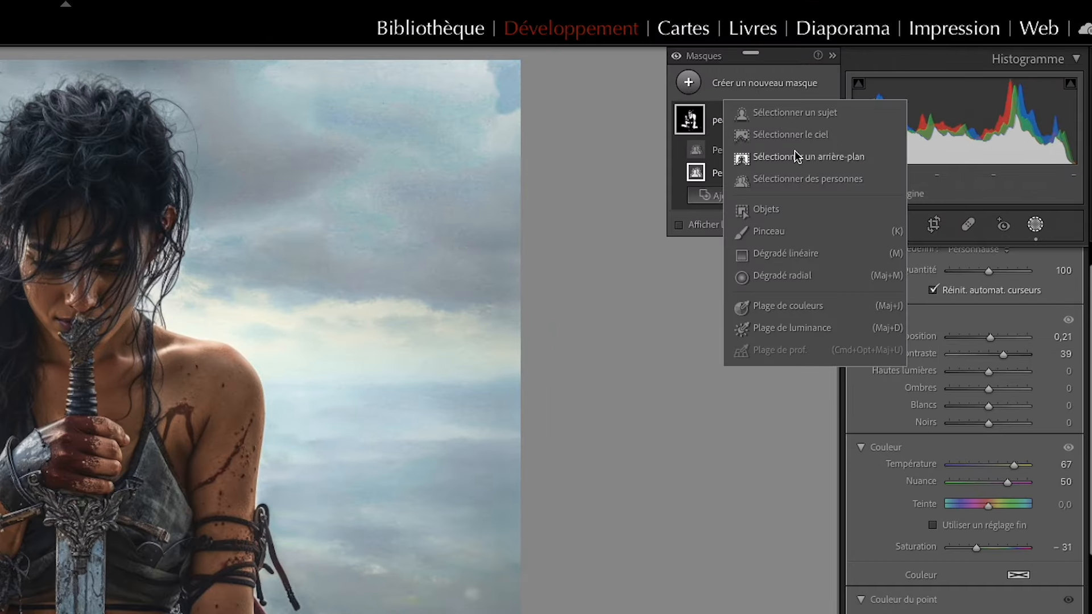
{"action": "left_click", "coordinate": [782, 136]}
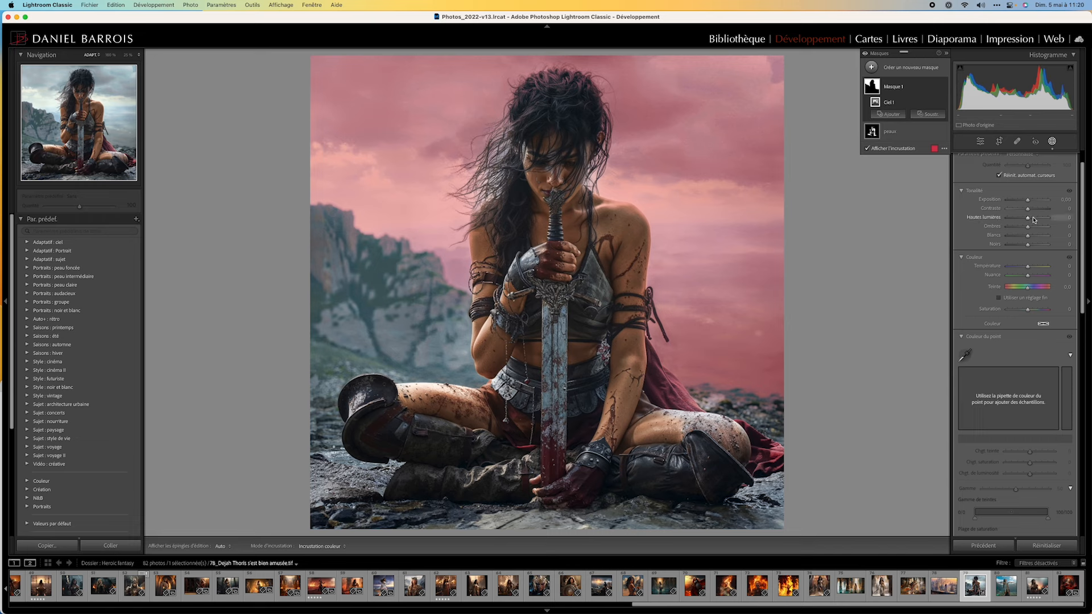
{"action": "left_click_drag", "start_coordinate": [1028, 205], "coordinate": [1024, 202]}
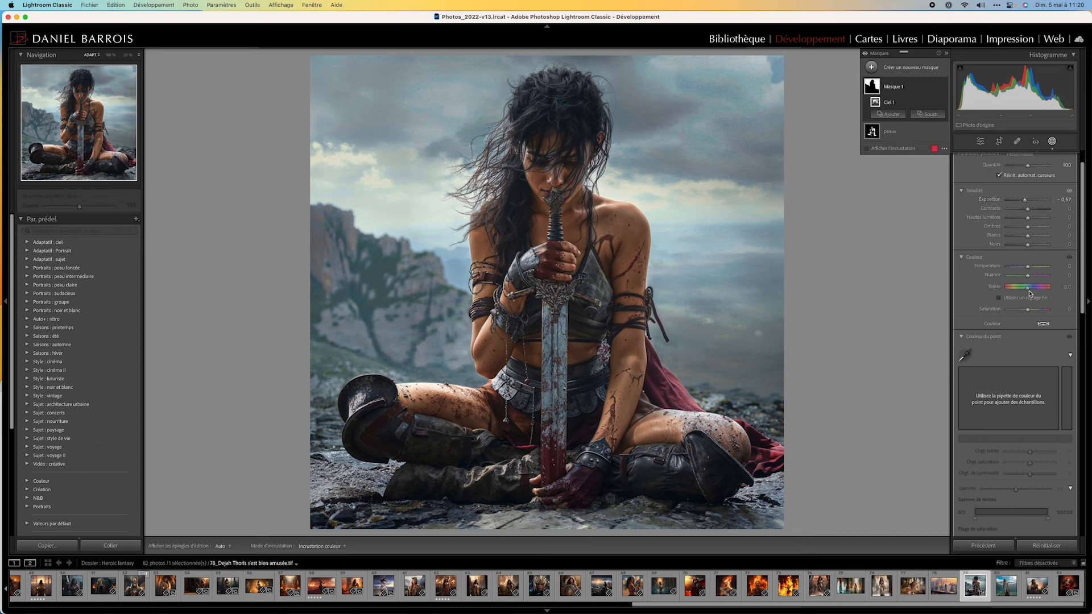
Set the sky mask's clarity to 52 and its temperature to −22.
{"action": "scroll", "coordinate": [1024, 302], "scroll_direction": "down", "scroll_amount": 1}
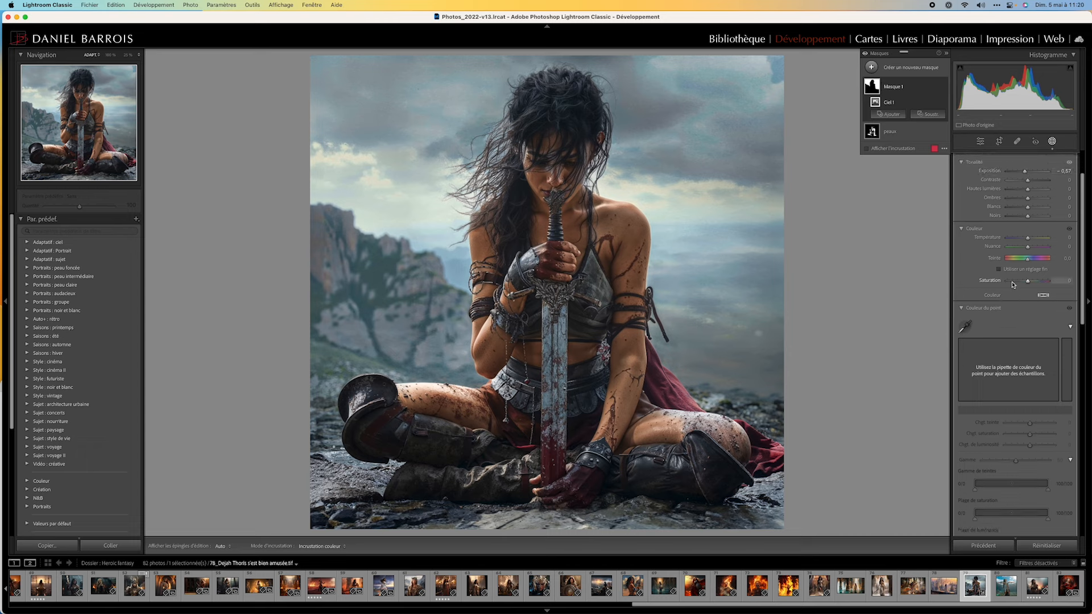
{"action": "scroll", "coordinate": [999, 310], "scroll_direction": "down", "scroll_amount": 10}
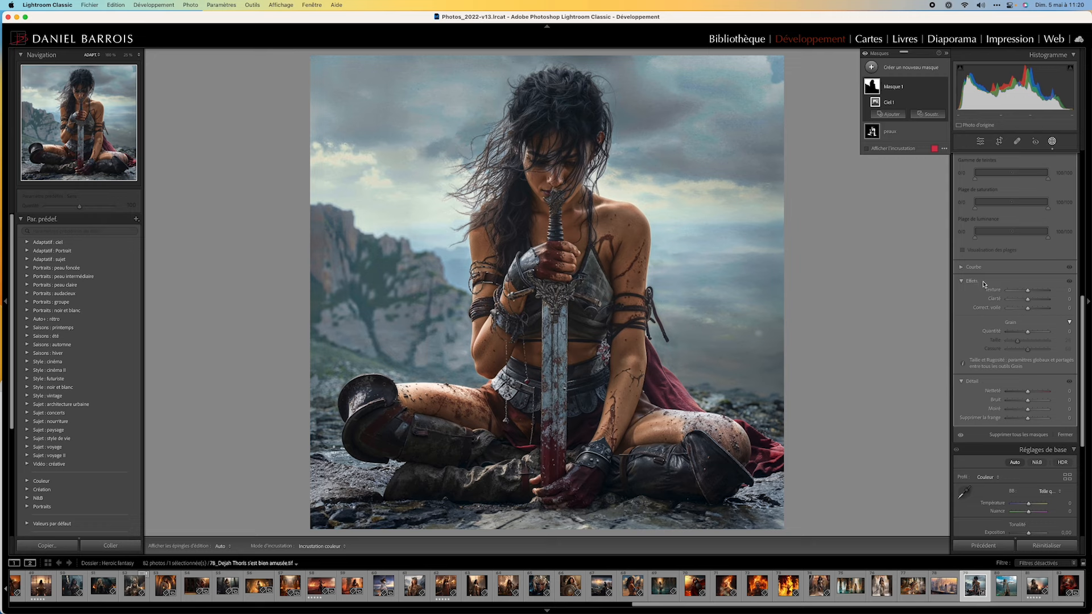
{"action": "left_click_drag", "start_coordinate": [1028, 298], "coordinate": [1038, 304]}
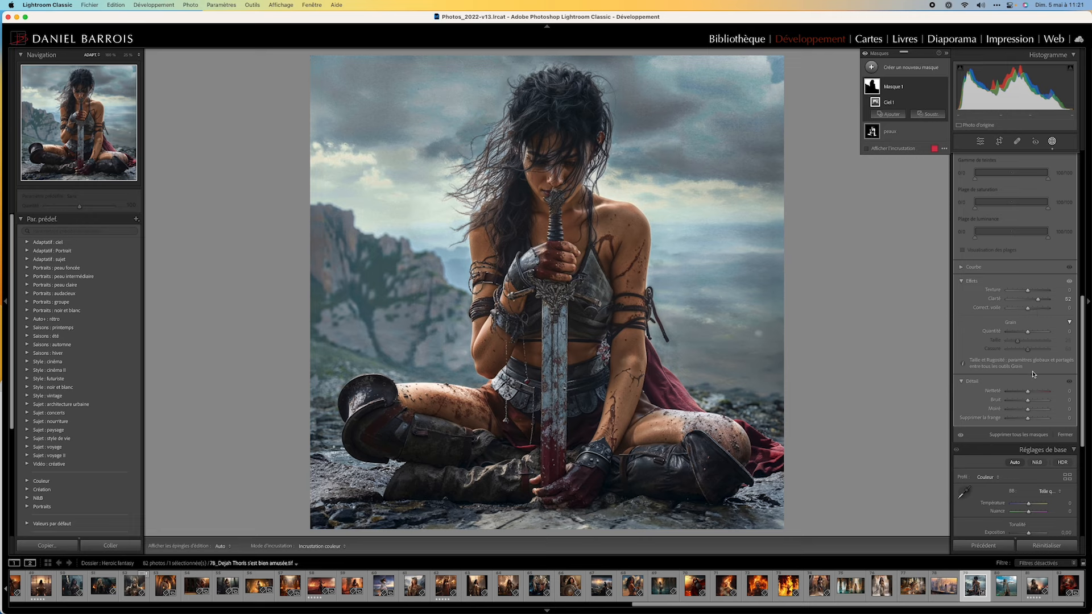
{"action": "scroll", "coordinate": [1022, 304], "scroll_direction": "up", "scroll_amount": 3}
{"action": "scroll", "coordinate": [1021, 304], "scroll_direction": "up", "scroll_amount": 6}
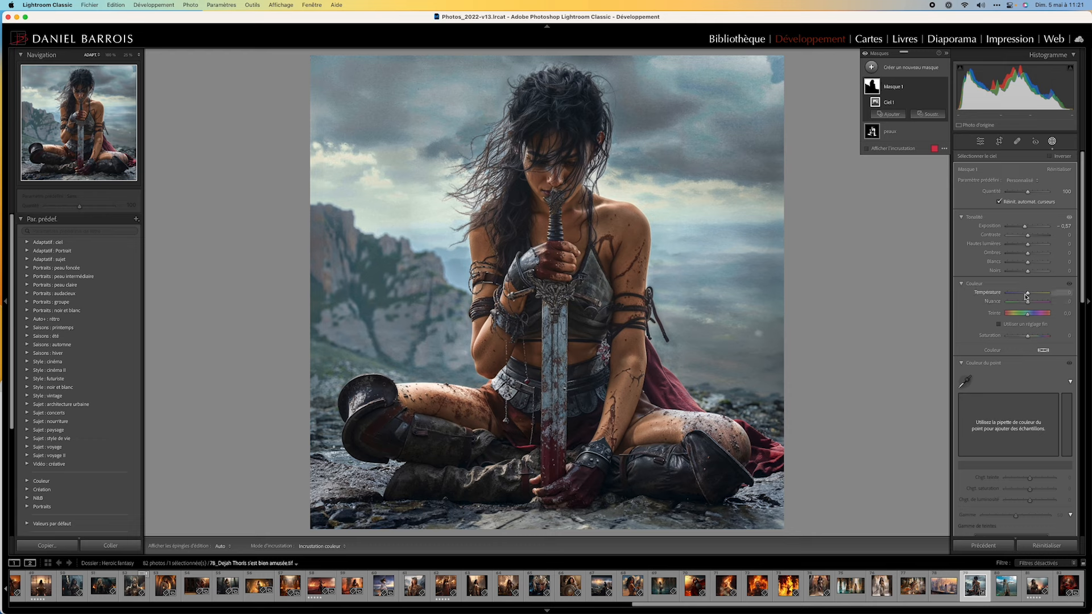
{"action": "left_click_drag", "start_coordinate": [1027, 292], "coordinate": [1023, 295]}
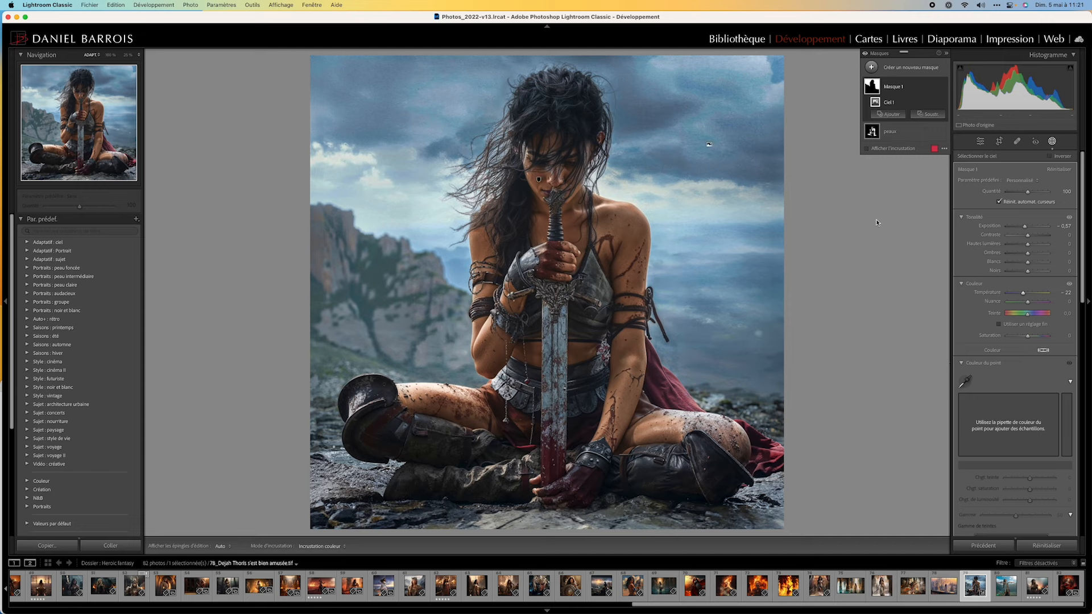
Create a new background mask and subtract the sky from it.
{"action": "left_click", "coordinate": [871, 67]}
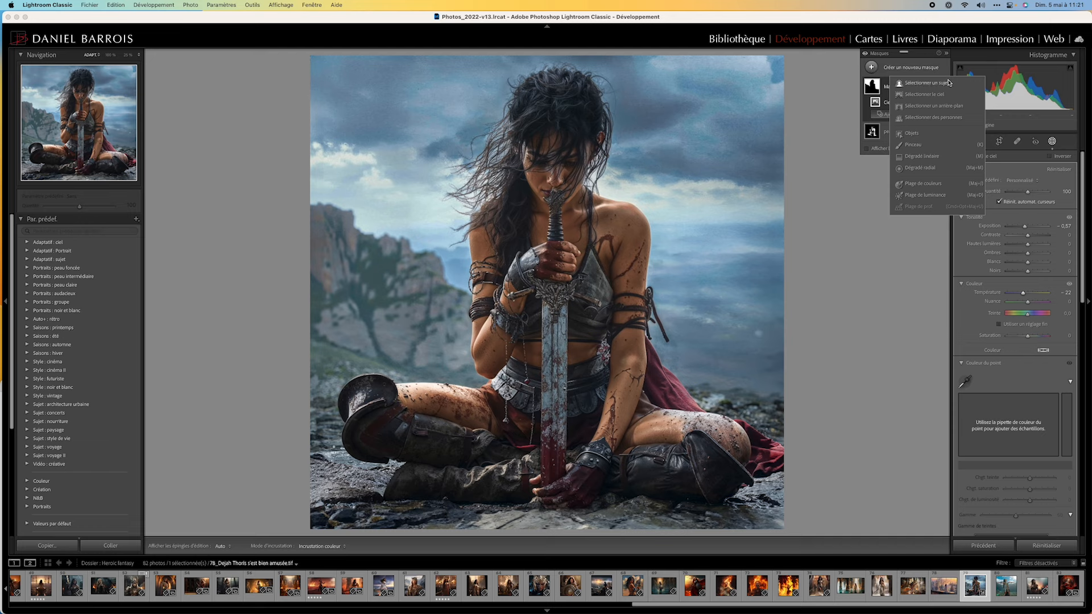
{"action": "left_click", "coordinate": [933, 106]}
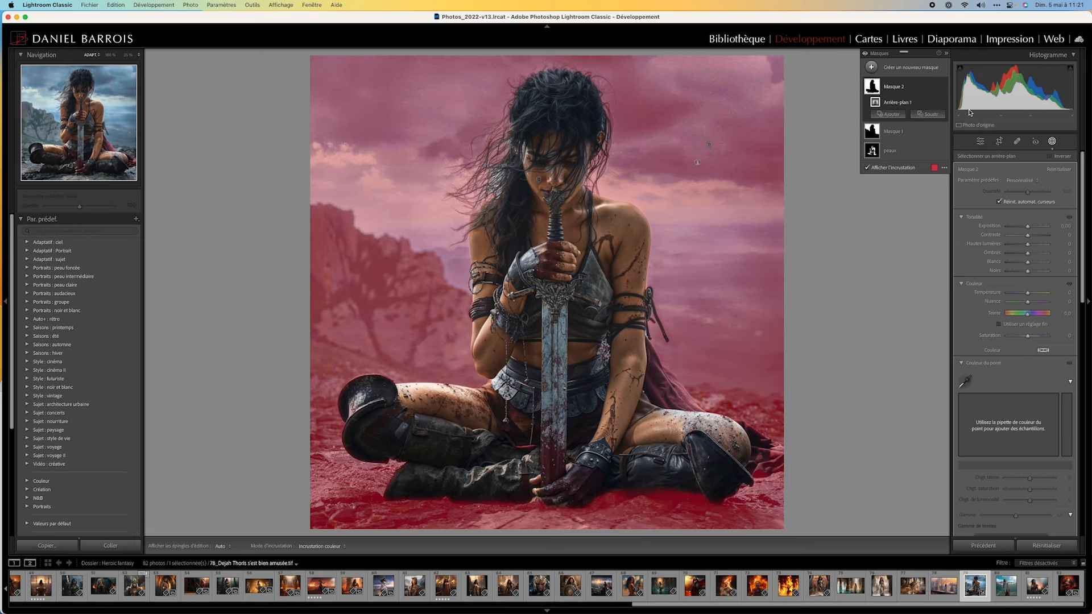
{"action": "left_click", "coordinate": [929, 115]}
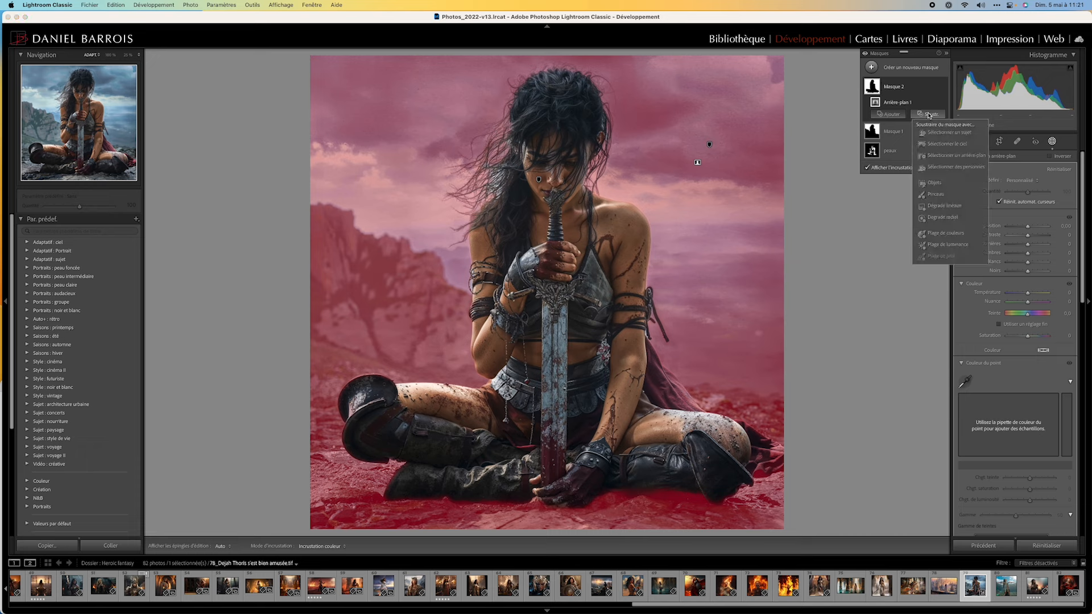
{"action": "left_click", "coordinate": [941, 143]}
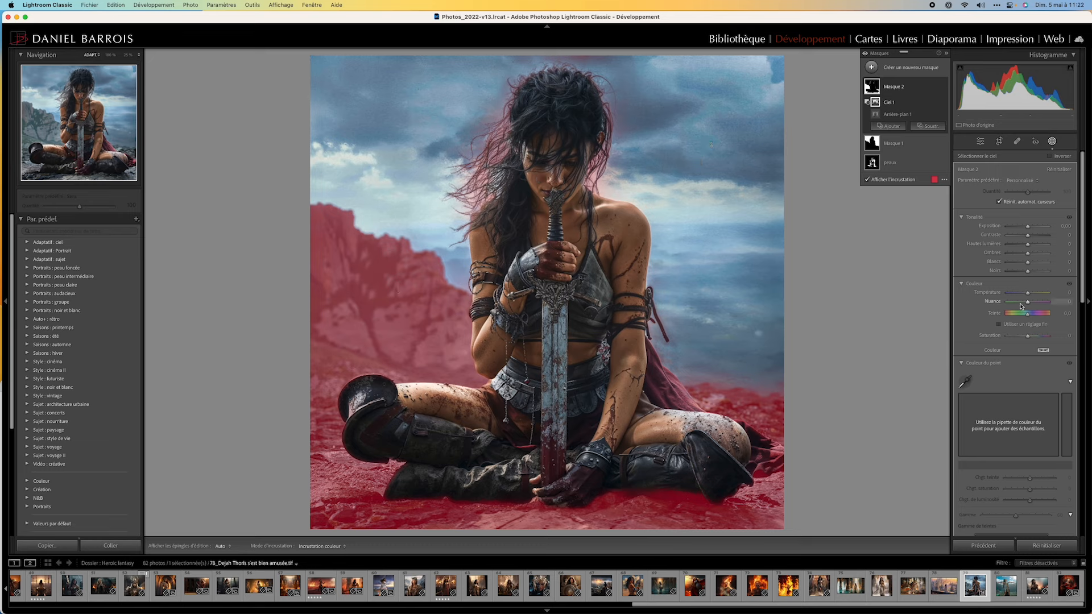
Set the dehaze (Correct. voile) of the background mask to −42 for a misty backdrop.
{"action": "scroll", "coordinate": [1020, 306], "scroll_direction": "down", "scroll_amount": 10}
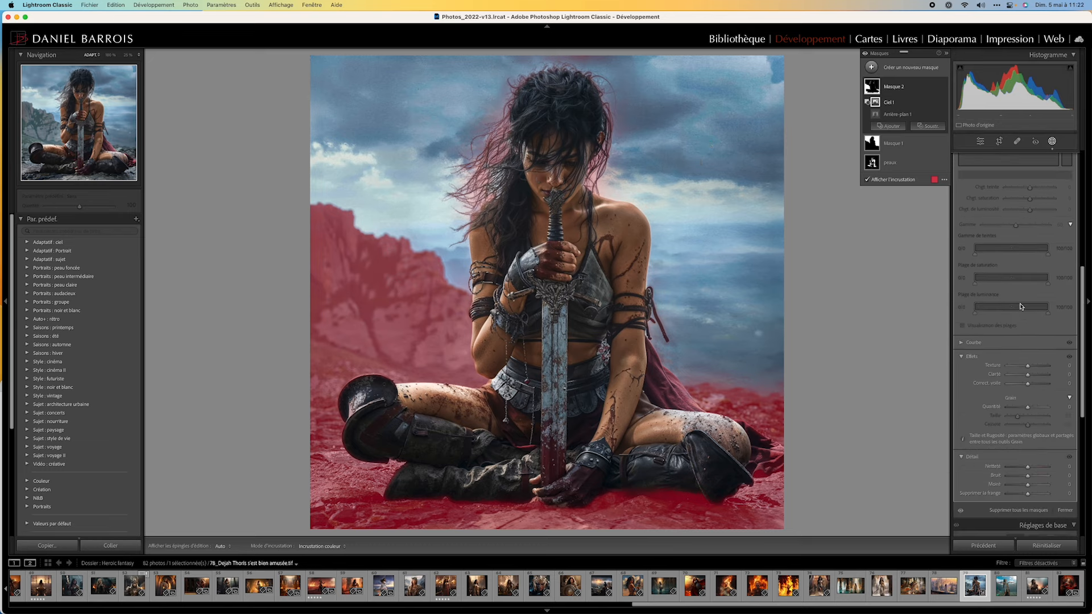
{"action": "scroll", "coordinate": [1021, 306], "scroll_direction": "down", "scroll_amount": 7}
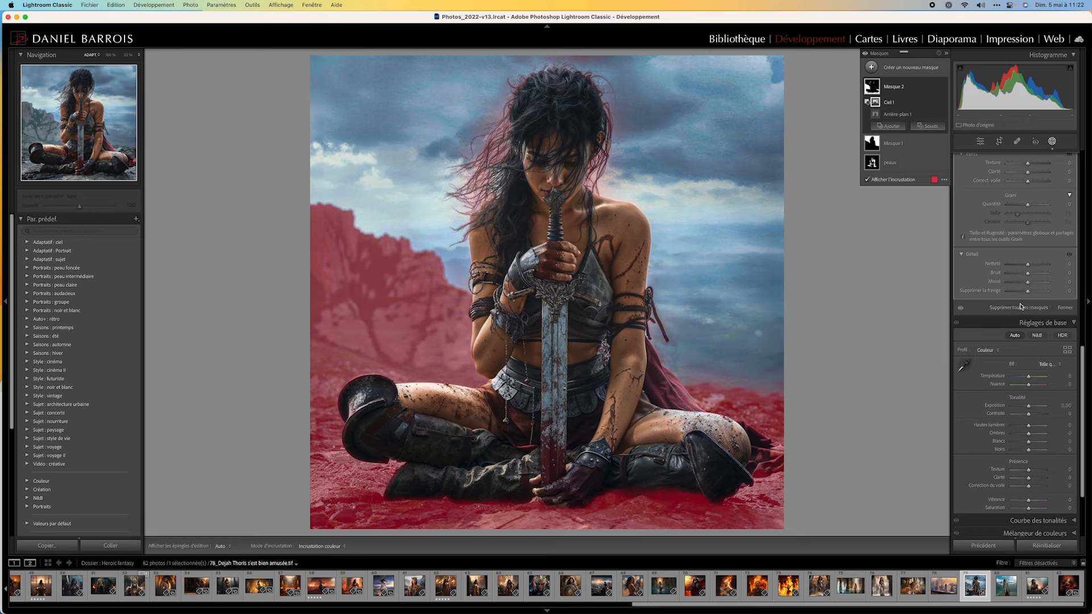
{"action": "scroll", "coordinate": [1020, 306], "scroll_direction": "up", "scroll_amount": 1}
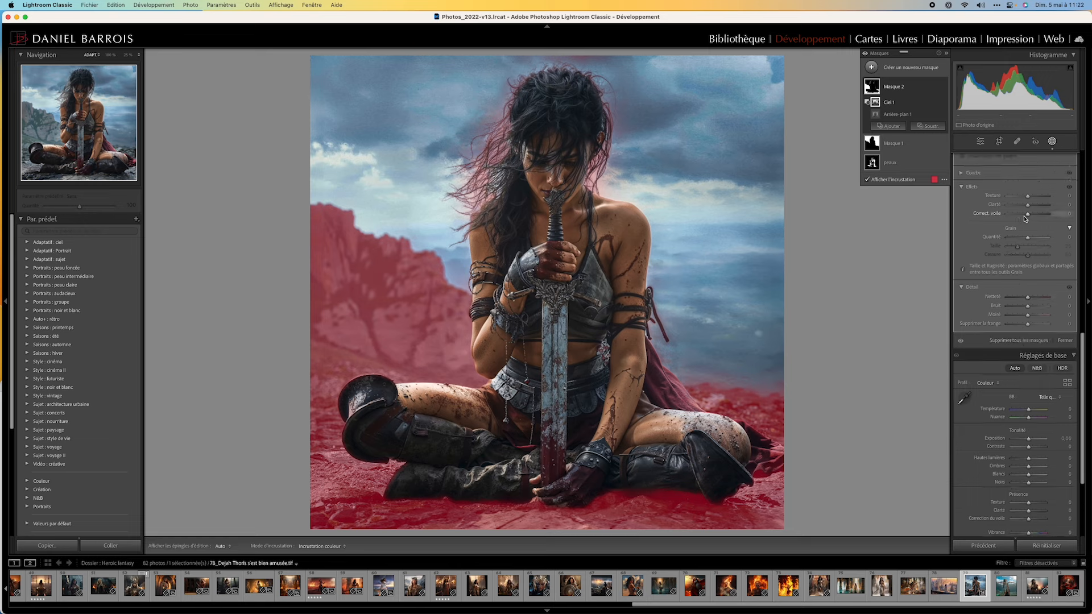
{"action": "left_click_drag", "start_coordinate": [1025, 218], "coordinate": [1019, 218]}
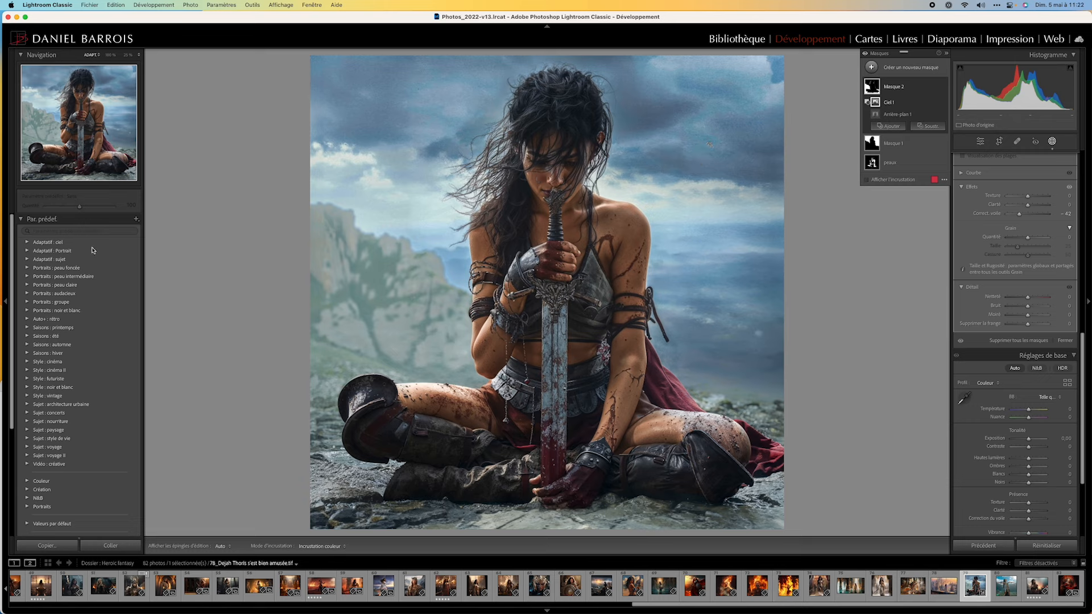
Start a new develop preset and create a preset group named Heroic Fantasy for it.
{"action": "left_click", "coordinate": [136, 220]}
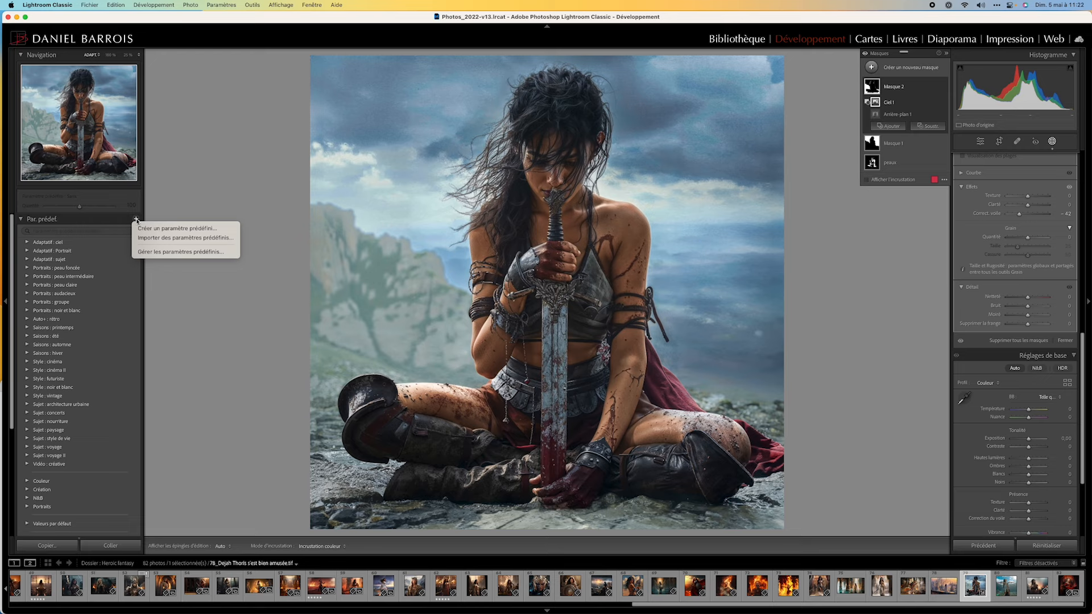
{"action": "left_click", "coordinate": [168, 229]}
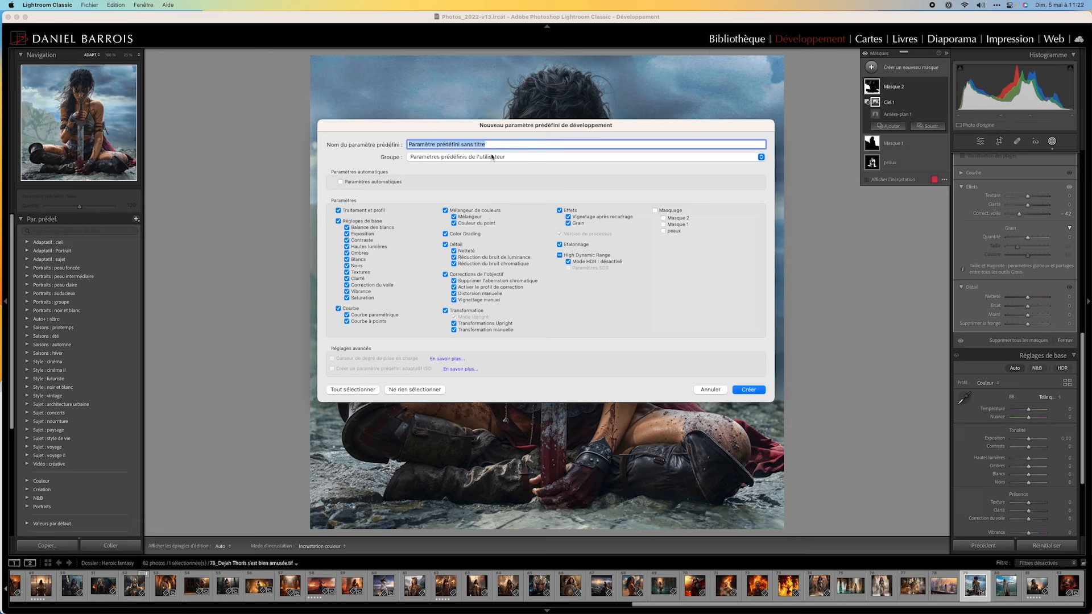
{"action": "left_click", "coordinate": [676, 162]}
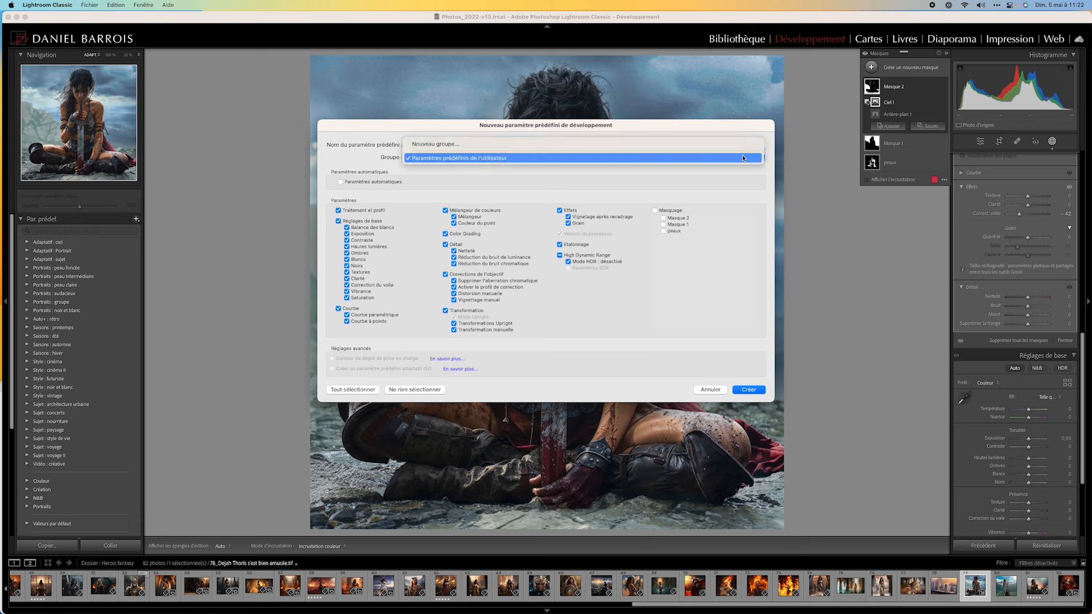
{"action": "left_click", "coordinate": [441, 146]}
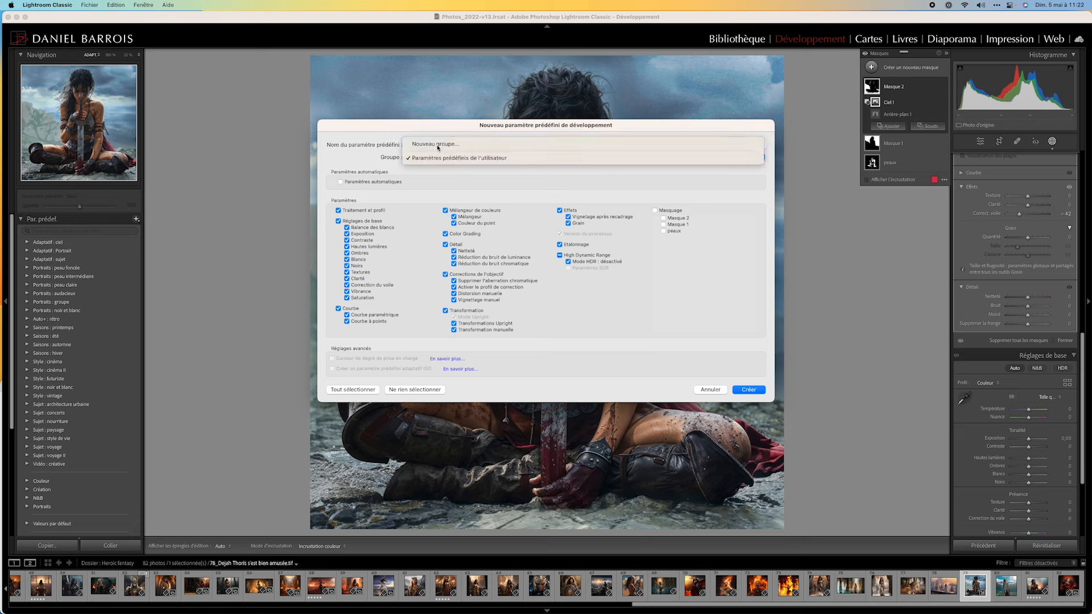
{"action": "type", "text": "Heroic Fantasy"}
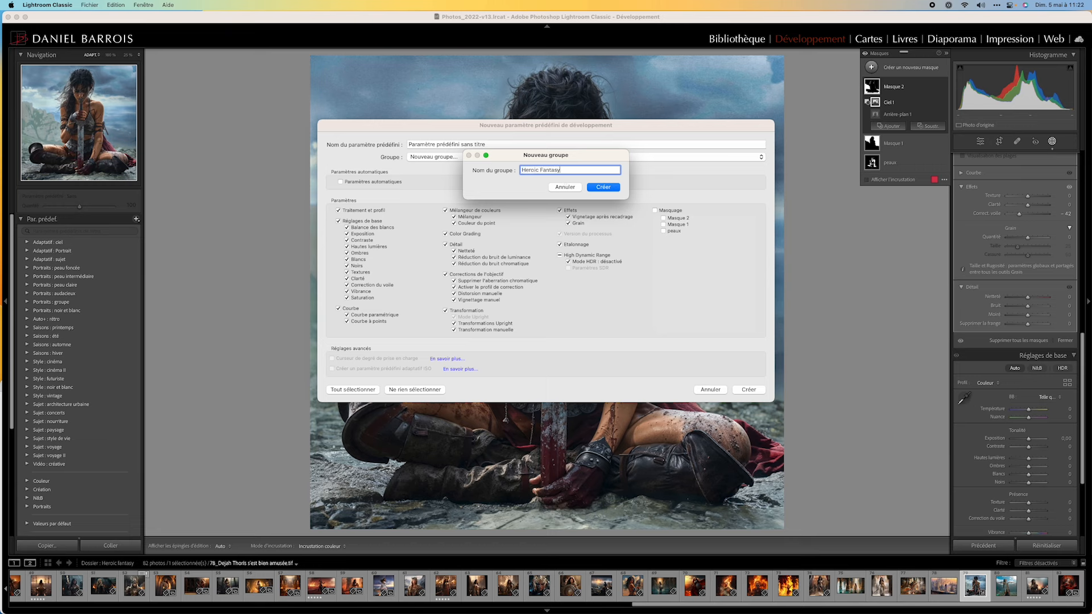
{"action": "left_click", "coordinate": [603, 188]}
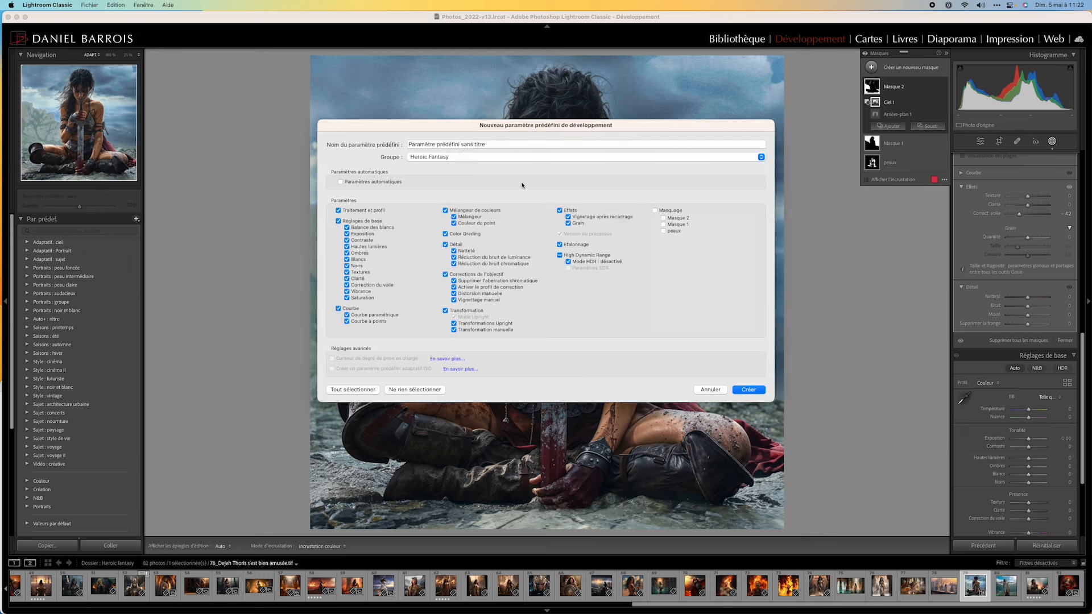
Name the preset "peau orange - ciel sombre bleu - fond brumeux", include all three masks under Masquage, and create it.
{"action": "triple_click", "coordinate": [513, 143]}
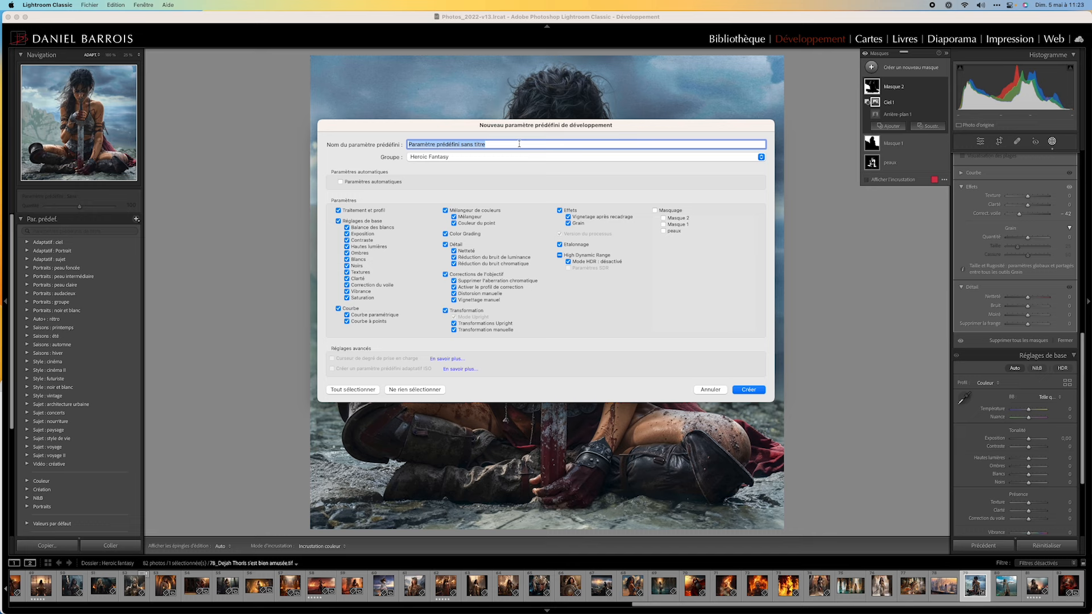
{"action": "type", "text": "peau orang"}
{"action": "type", "text": "e - ciel sombre bleu -"}
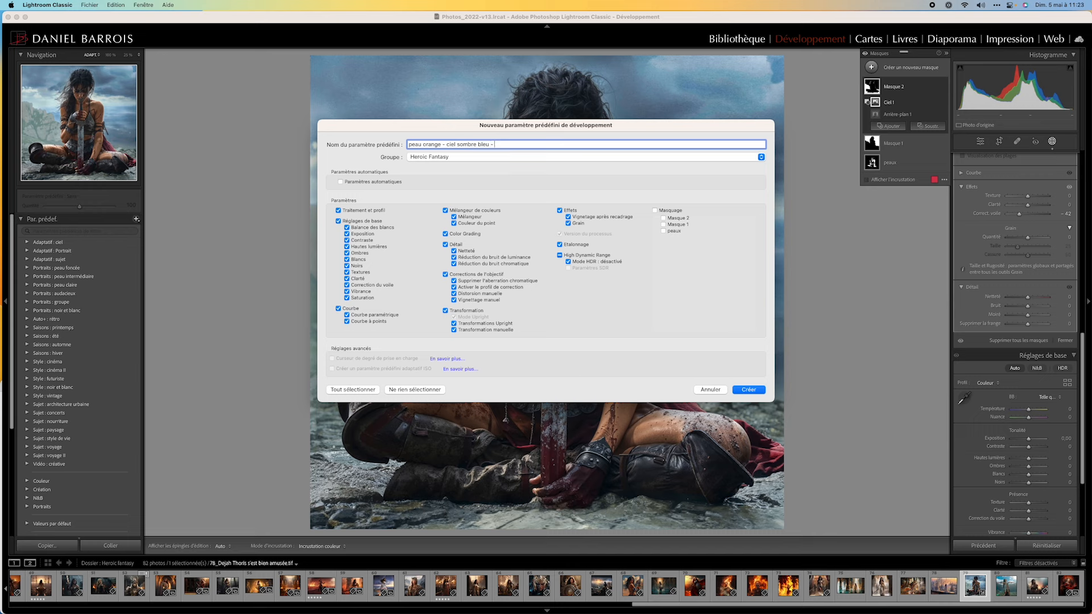
{"action": "type", "text": " fond brumeux"}
{"action": "left_click", "coordinate": [654, 210]}
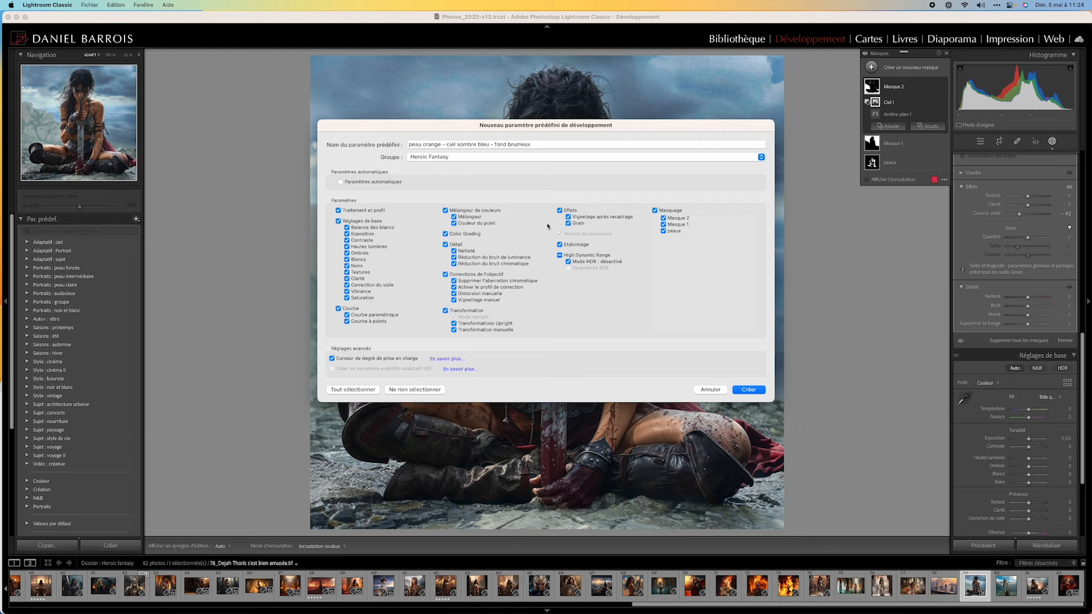
{"action": "left_click", "coordinate": [746, 390]}
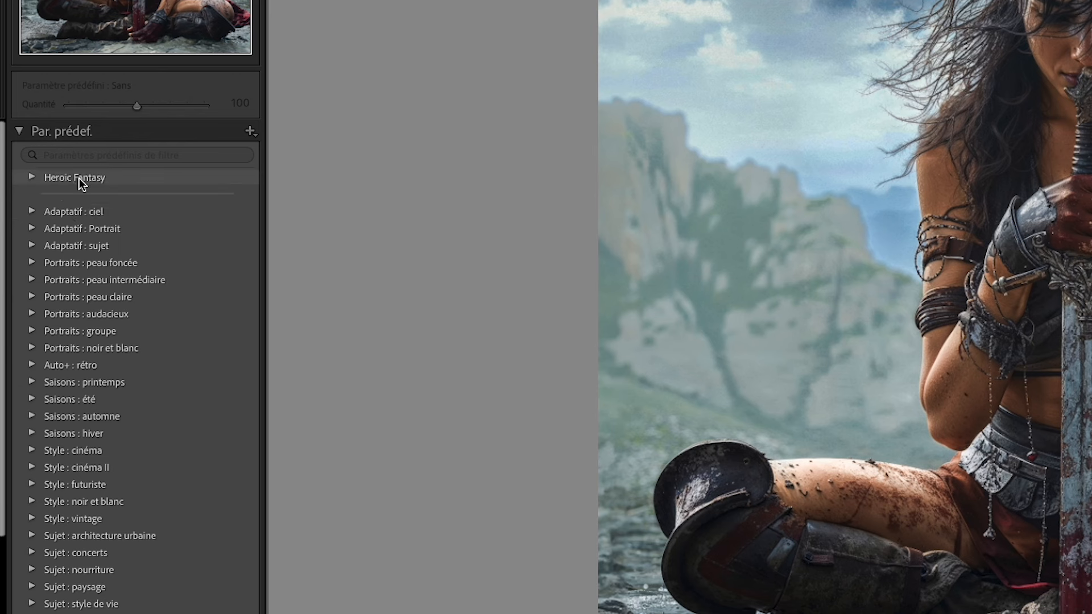
Apply the new Heroic Fantasy preset to the photo 79_Parler aux Dieux.tif and switch off the effect of its masks to compare.
{"action": "left_click", "coordinate": [29, 178]}
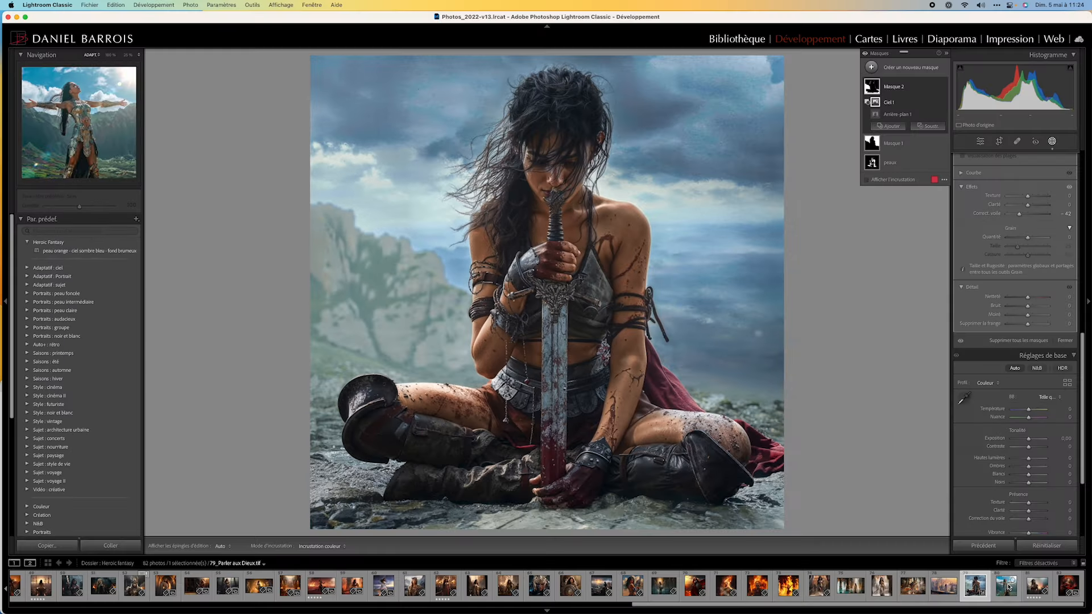
{"action": "left_click", "coordinate": [1008, 587]}
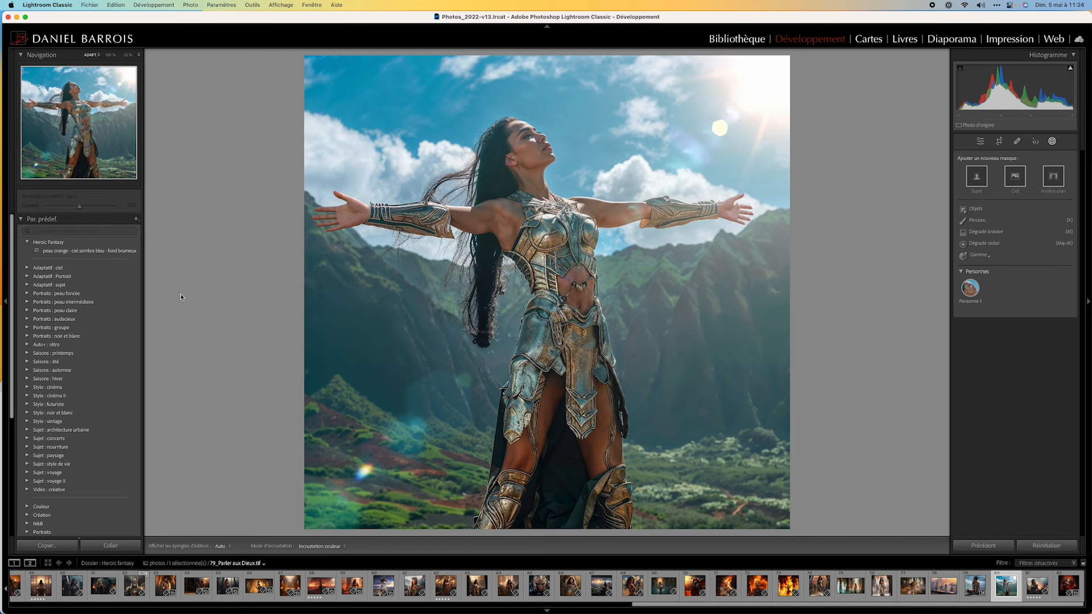
{"action": "left_click", "coordinate": [85, 253]}
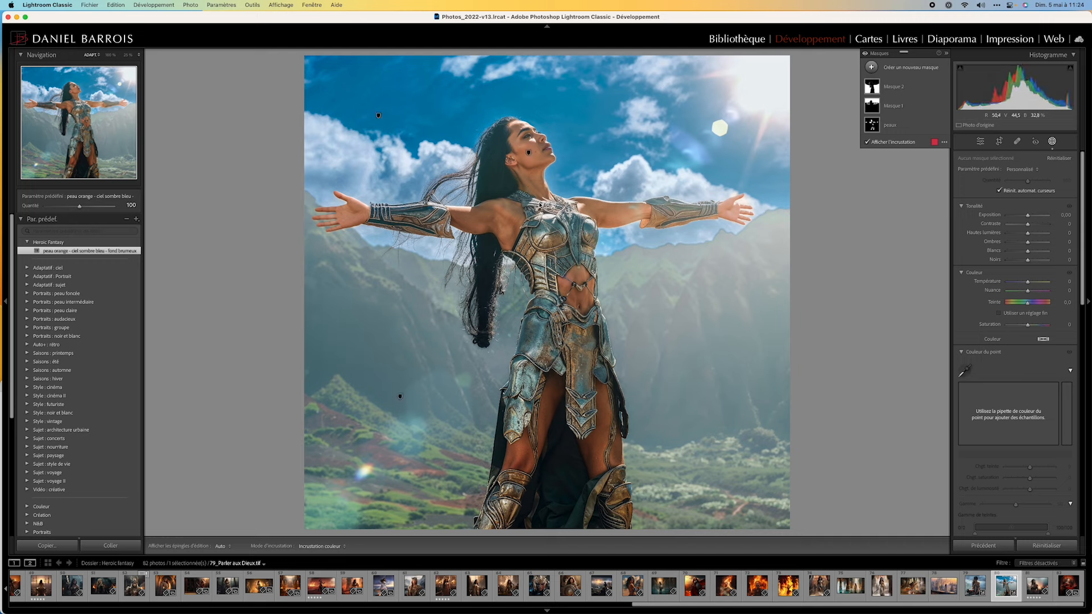
{"action": "left_click", "coordinate": [864, 55]}
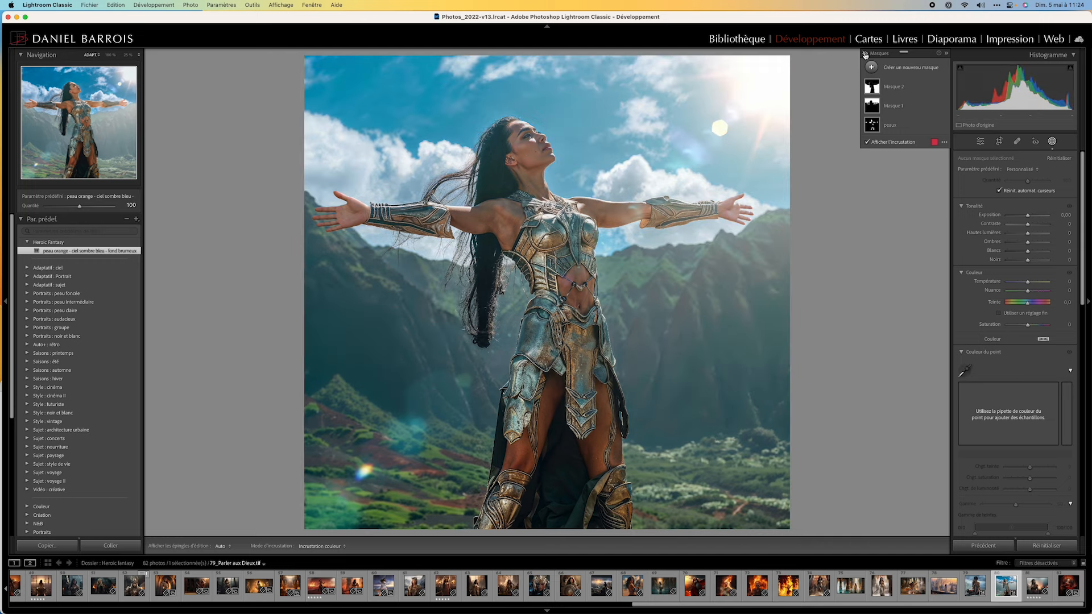
Toggle the masks' effect to compare before and after, and preview the areas covered by the sky, skin and background masks.
{"action": "left_click", "coordinate": [865, 54]}
{"action": "left_click", "coordinate": [865, 55]}
{"action": "left_click", "coordinate": [865, 55]}
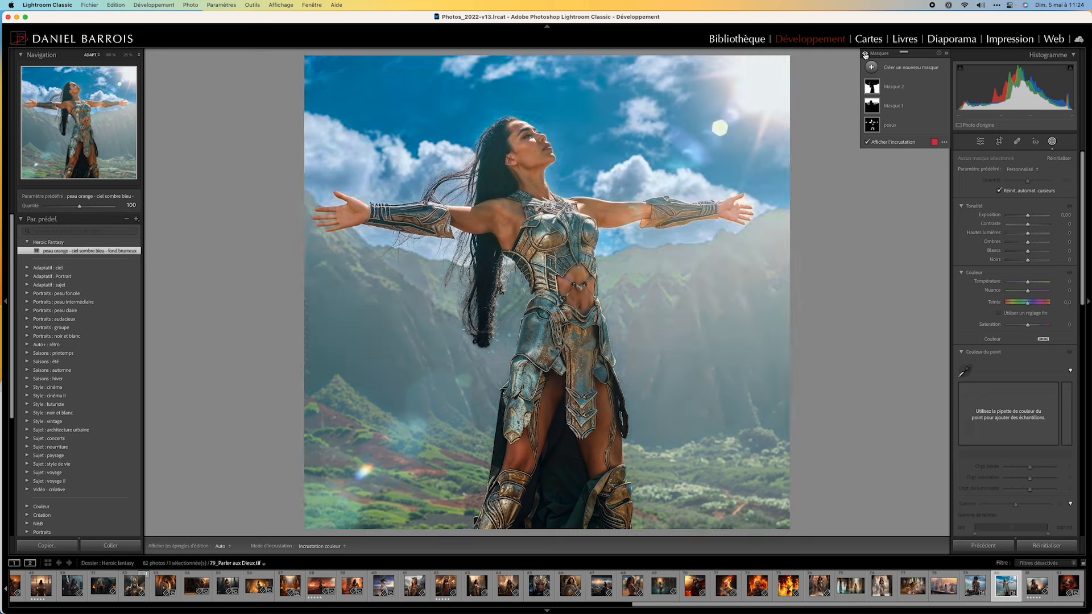
{"action": "left_click", "coordinate": [864, 55]}
{"action": "left_click", "coordinate": [864, 54]}
{"action": "mouse_move", "coordinate": [870, 109]}
{"action": "mouse_move", "coordinate": [872, 127]}
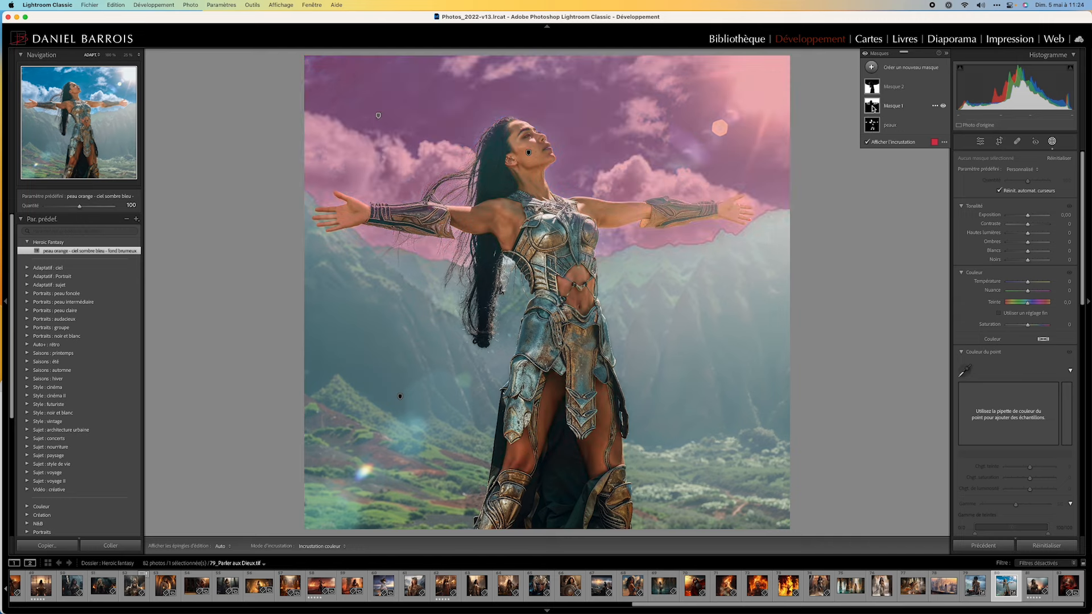
{"action": "mouse_move", "coordinate": [874, 85]}
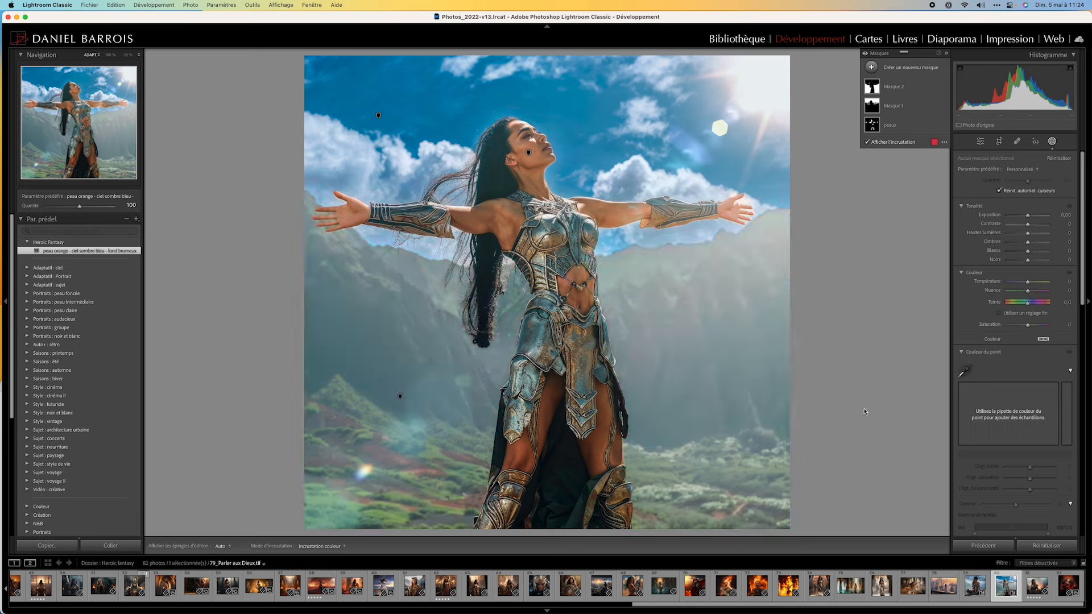
Open 75_Dejah Thoris à la dague.tif and apply the Heroic Fantasy preset "peau orange - ciel sombre bleu - fond brumeux" to it.
{"action": "left_click", "coordinate": [882, 586]}
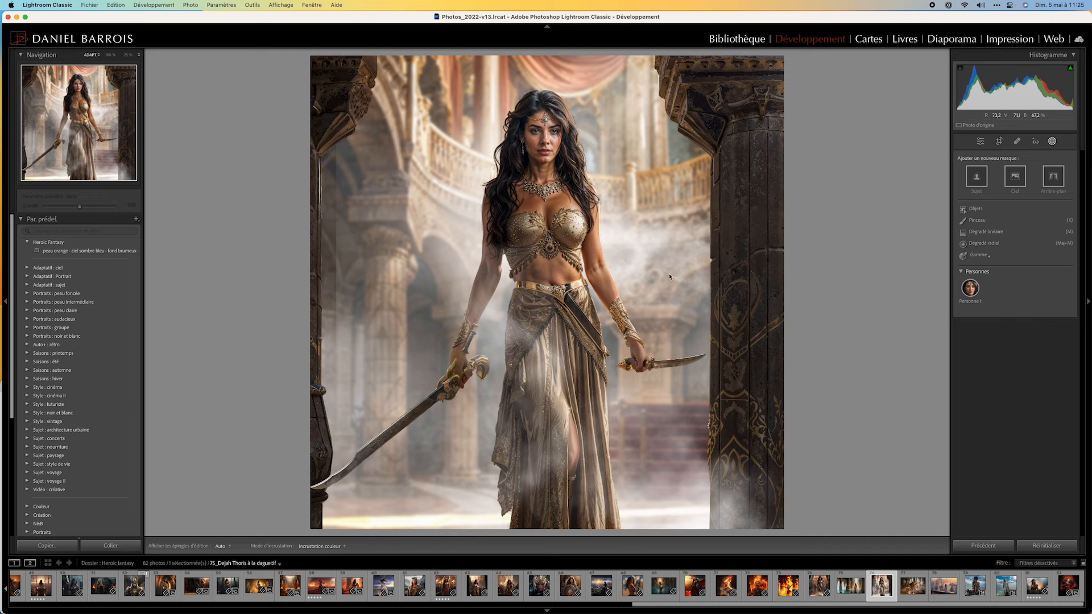
{"action": "left_click", "coordinate": [56, 252]}
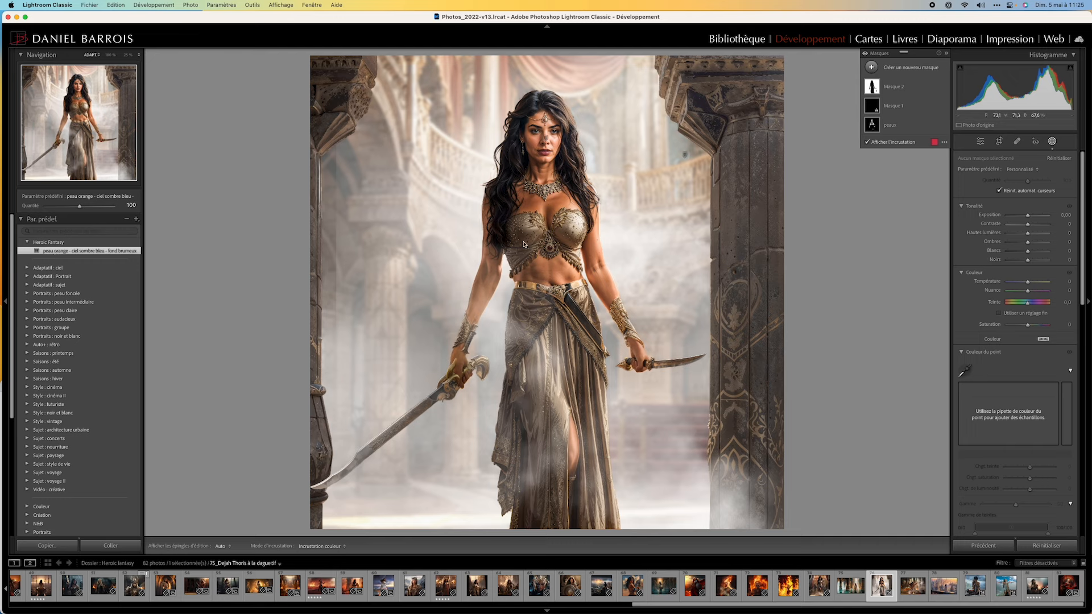
Switch all masks off and on repeatedly to compare the dagger warrior photo with and without the preset's effect.
{"action": "mouse_move", "coordinate": [873, 89]}
{"action": "left_click", "coordinate": [865, 55]}
{"action": "left_click", "coordinate": [865, 55]}
{"action": "left_click", "coordinate": [865, 55]}
{"action": "left_click", "coordinate": [864, 54]}
{"action": "left_click", "coordinate": [865, 54]}
{"action": "left_click", "coordinate": [865, 54]}
{"action": "left_click", "coordinate": [865, 55]}
{"action": "left_click", "coordinate": [865, 54]}
{"action": "left_click", "coordinate": [865, 54]}
{"action": "left_click", "coordinate": [865, 55]}
{"action": "left_click", "coordinate": [865, 54]}
{"action": "left_click", "coordinate": [865, 55]}
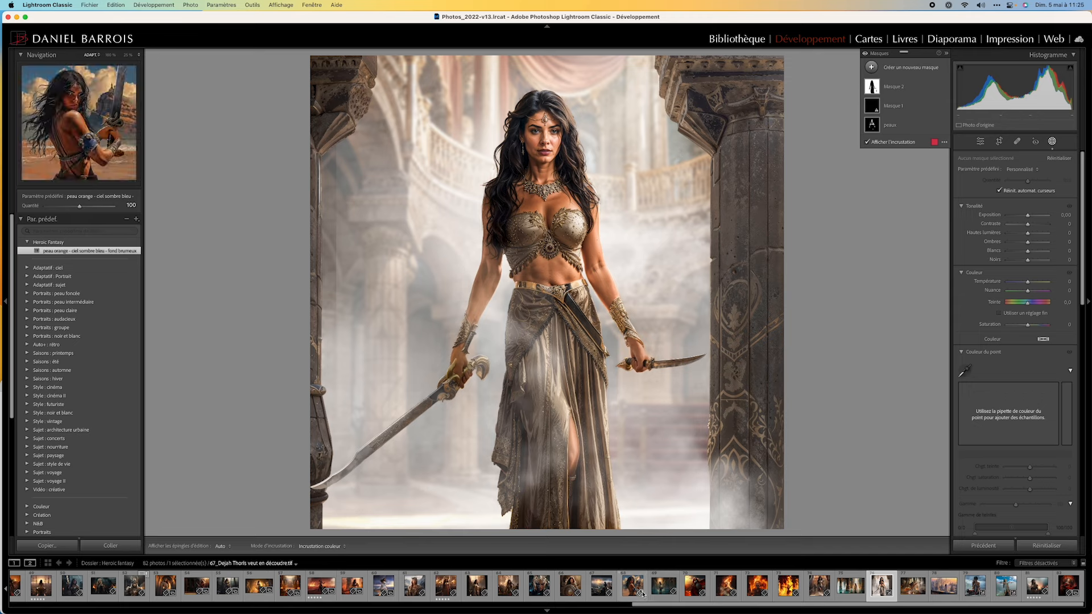
Open 66_Dejah Thoris contemple le paysage.tif and apply the Heroic Fantasy preset to it.
{"action": "left_click", "coordinate": [601, 587]}
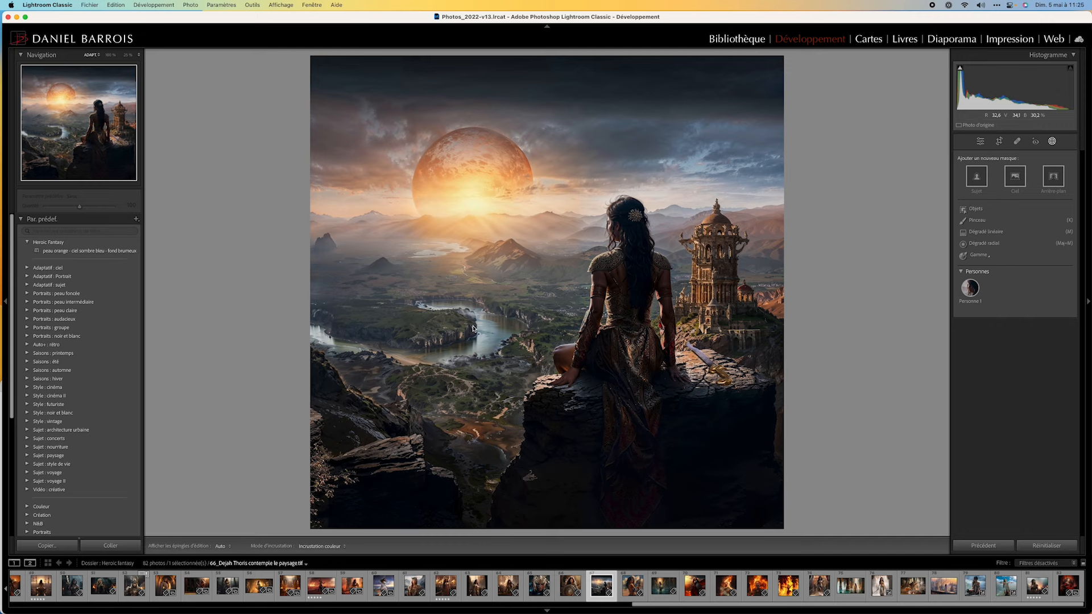
{"action": "left_click", "coordinate": [45, 252]}
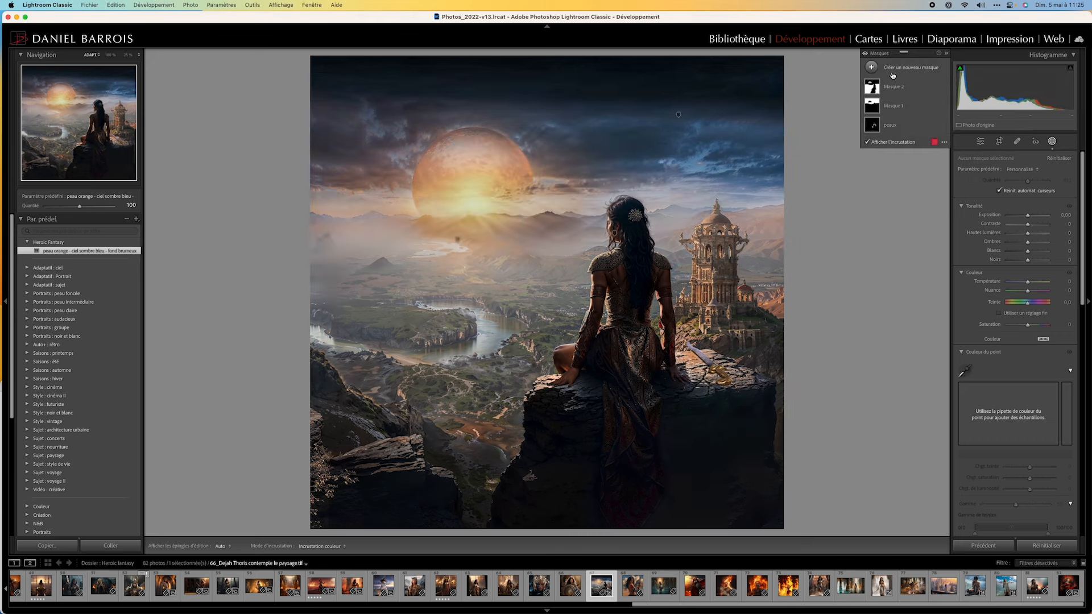
Compare the landscape photo with its masks off and on, checking the background and skin mask areas, and reset all its settings.
{"action": "left_click", "coordinate": [866, 54]}
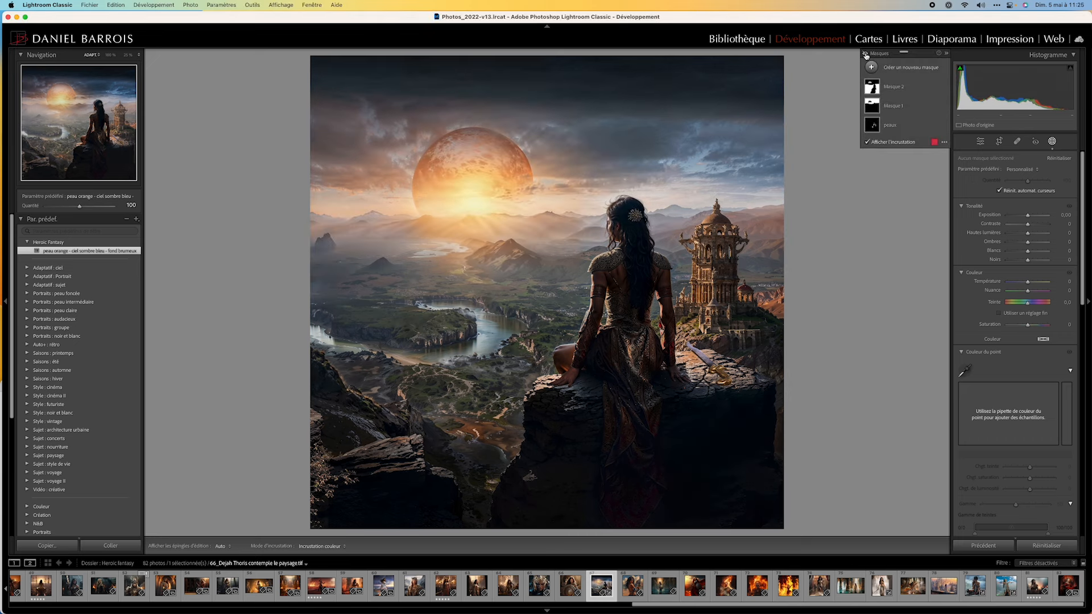
{"action": "left_click", "coordinate": [865, 54]}
{"action": "left_click", "coordinate": [865, 54]}
{"action": "left_click", "coordinate": [865, 54]}
{"action": "left_click", "coordinate": [865, 54]}
{"action": "left_click", "coordinate": [865, 54]}
{"action": "left_click", "coordinate": [865, 54]}
{"action": "left_click", "coordinate": [865, 54]}
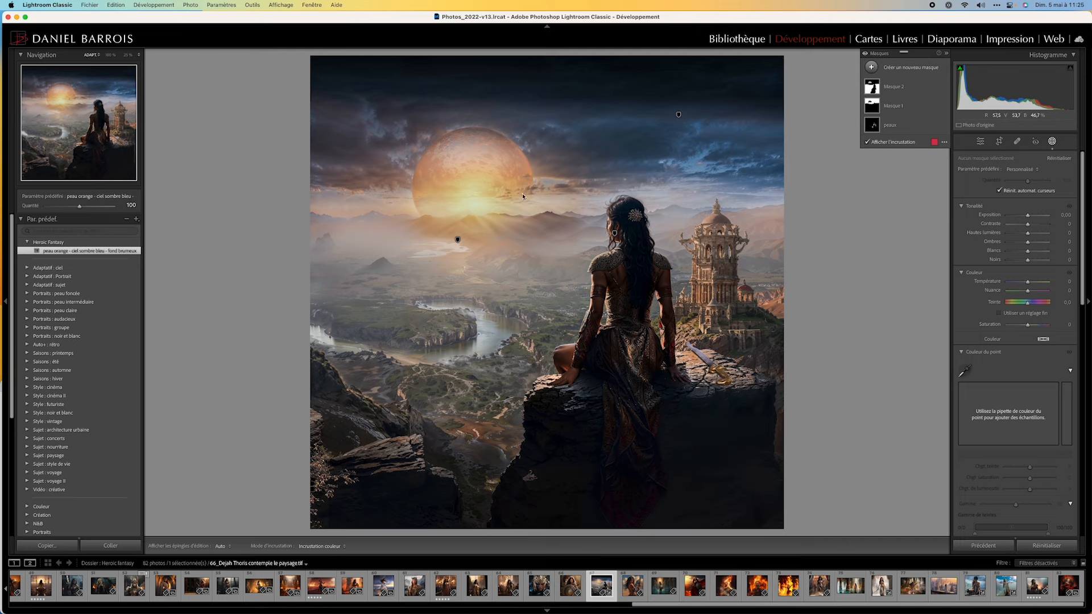
{"action": "mouse_move", "coordinate": [872, 89]}
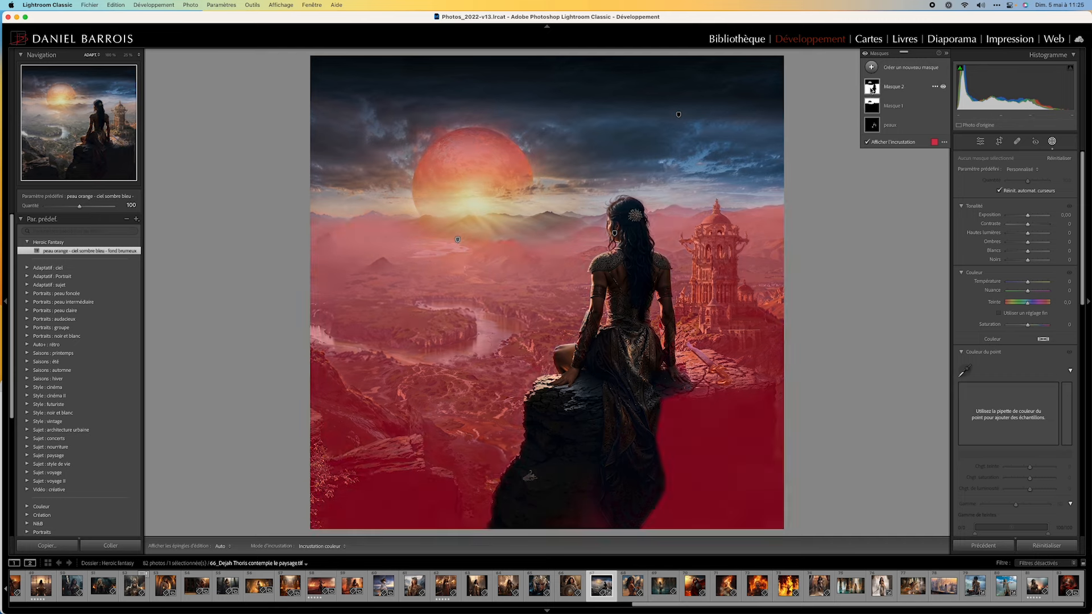
{"action": "mouse_move", "coordinate": [872, 132]}
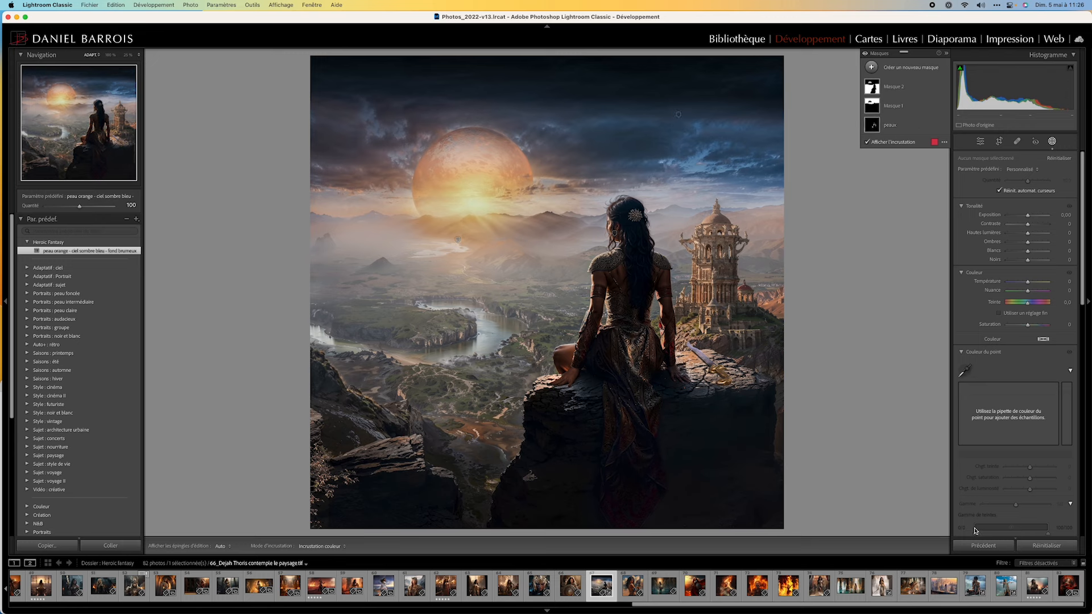
{"action": "left_click", "coordinate": [1048, 547]}
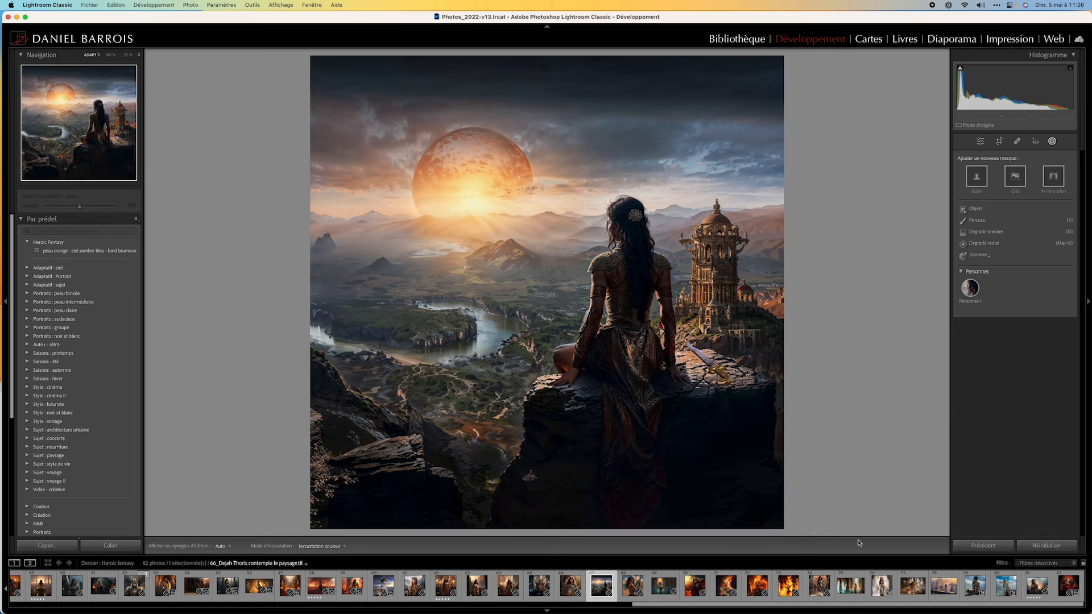
Apply the Heroic Fantasy preset to 74_Dejah Thoris temple inondé.tif and toggle its masks off and on to compare.
{"action": "left_click", "coordinate": [851, 576]}
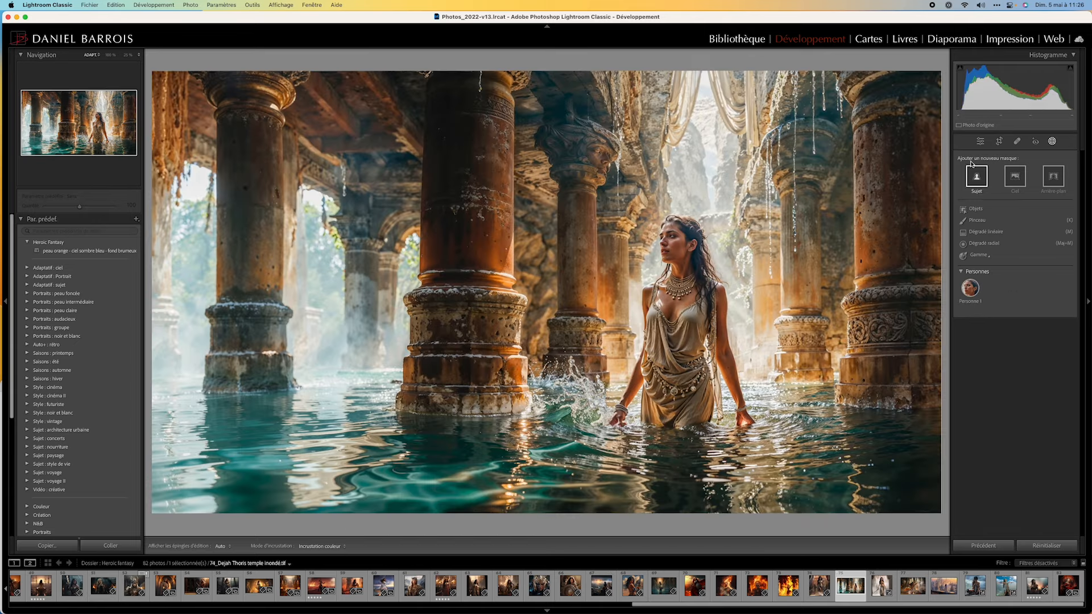
{"action": "left_click", "coordinate": [86, 251]}
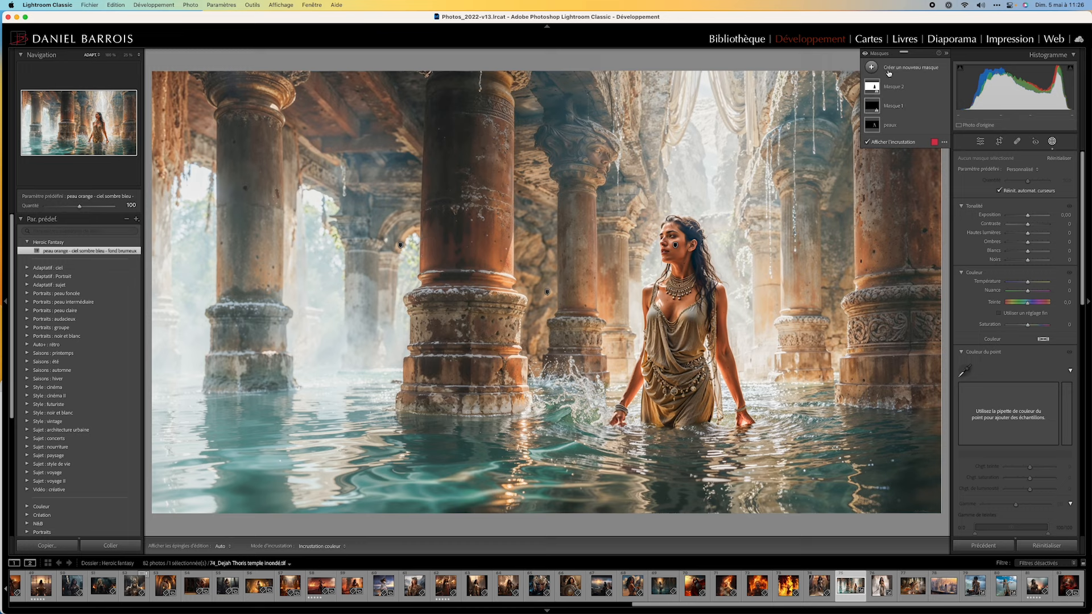
{"action": "left_click", "coordinate": [864, 55]}
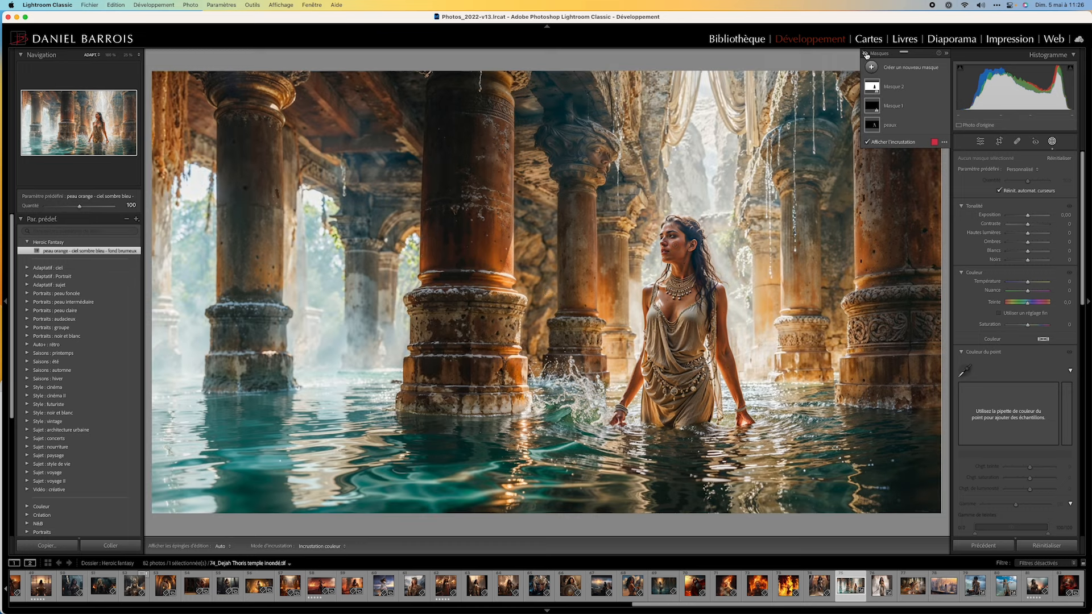
{"action": "left_click", "coordinate": [865, 55]}
{"action": "left_click", "coordinate": [865, 55]}
{"action": "left_click", "coordinate": [865, 55]}
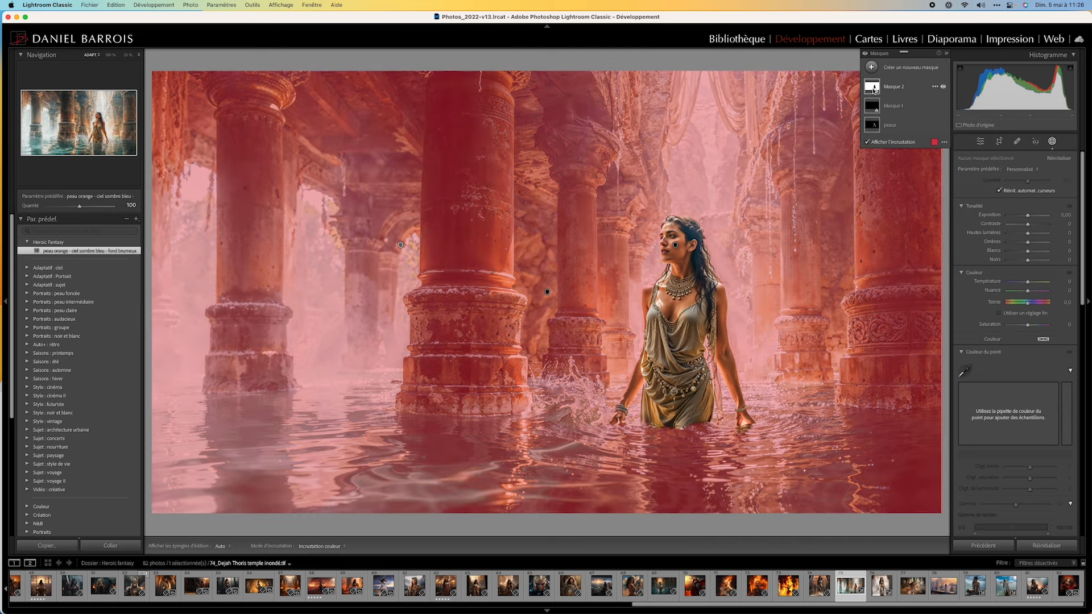
Subtract the water surface from the background mask Masque 2, painting over it with a brush of size 24.
{"action": "left_click", "coordinate": [874, 90]}
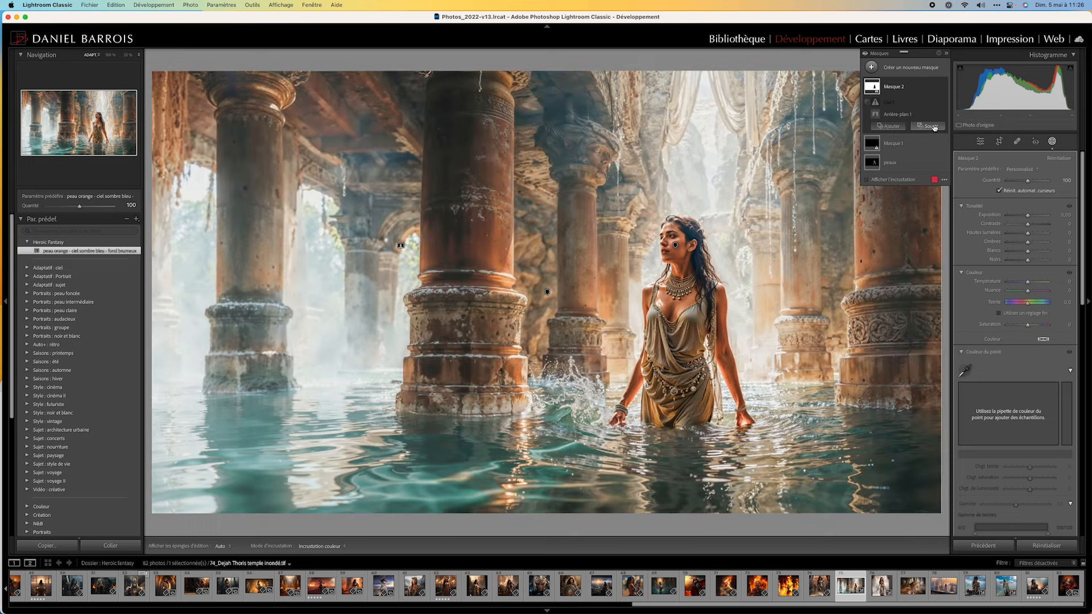
{"action": "left_click", "coordinate": [933, 126]}
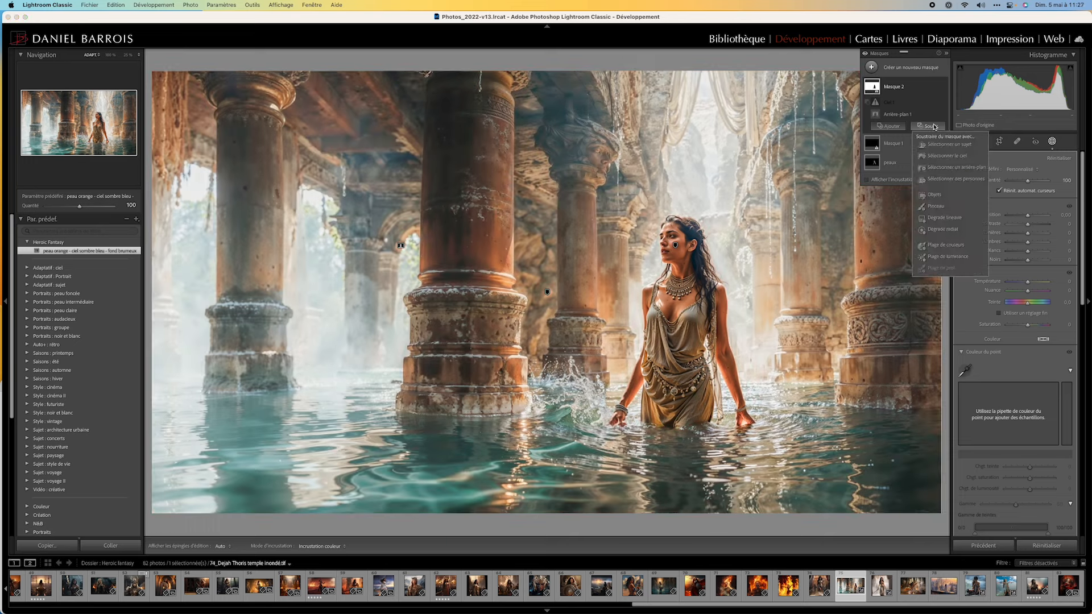
{"action": "left_click", "coordinate": [935, 206]}
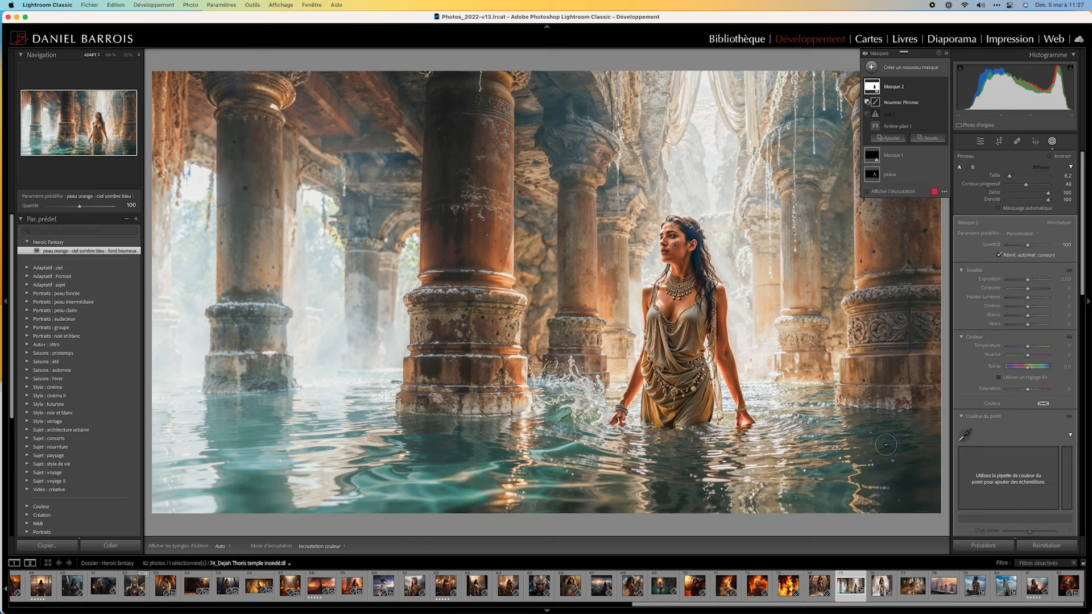
{"action": "scroll", "coordinate": [848, 425], "scroll_direction": "up", "scroll_amount": 3}
{"action": "scroll", "coordinate": [848, 426], "scroll_direction": "up", "scroll_amount": 6}
{"action": "scroll", "coordinate": [848, 425], "scroll_direction": "up", "scroll_amount": 1}
{"action": "key", "text": "h"}
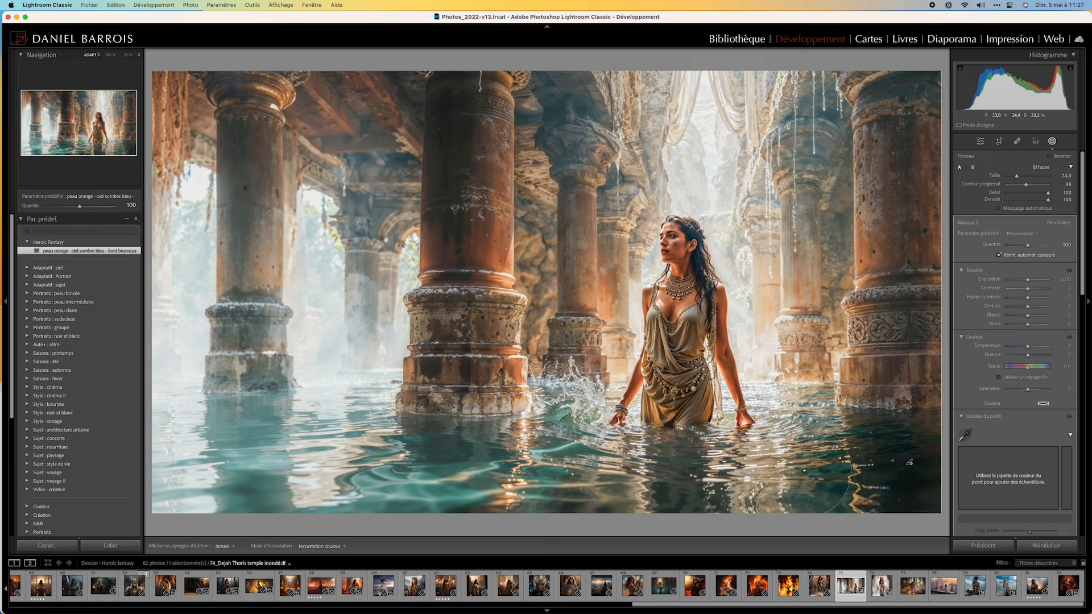
{"action": "mouse_move", "coordinate": [505, 488]}
{"action": "left_mouse_down"}
{"action": "mouse_move", "coordinate": [265, 479]}
{"action": "mouse_move", "coordinate": [208, 463]}
{"action": "mouse_move", "coordinate": [786, 450]}
{"action": "mouse_move", "coordinate": [739, 463]}
{"action": "mouse_move", "coordinate": [299, 473]}
{"action": "left_mouse_up"}
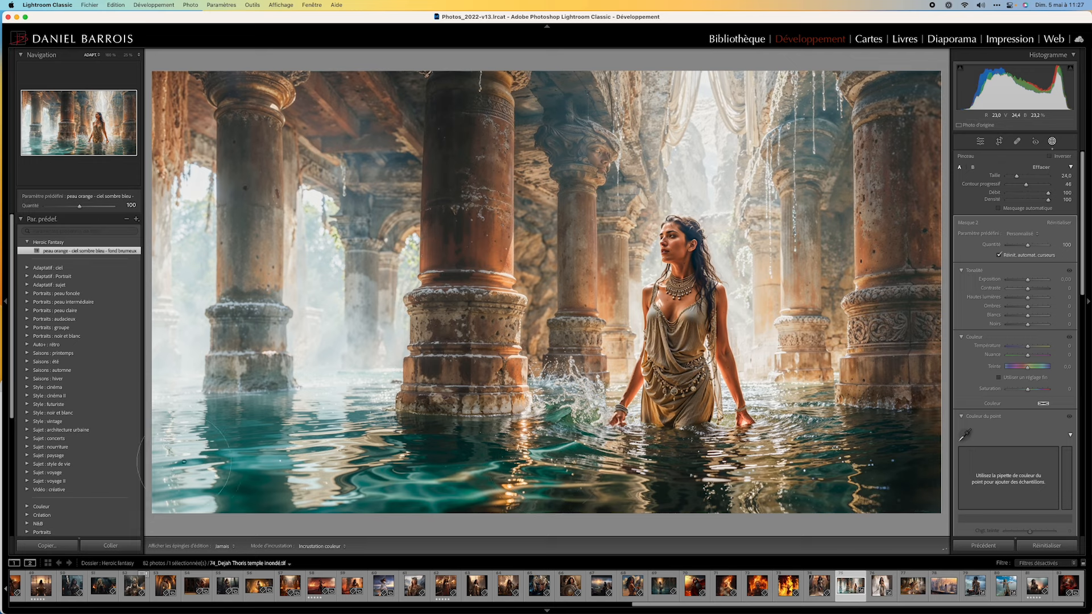
{"action": "key", "text": "h"}
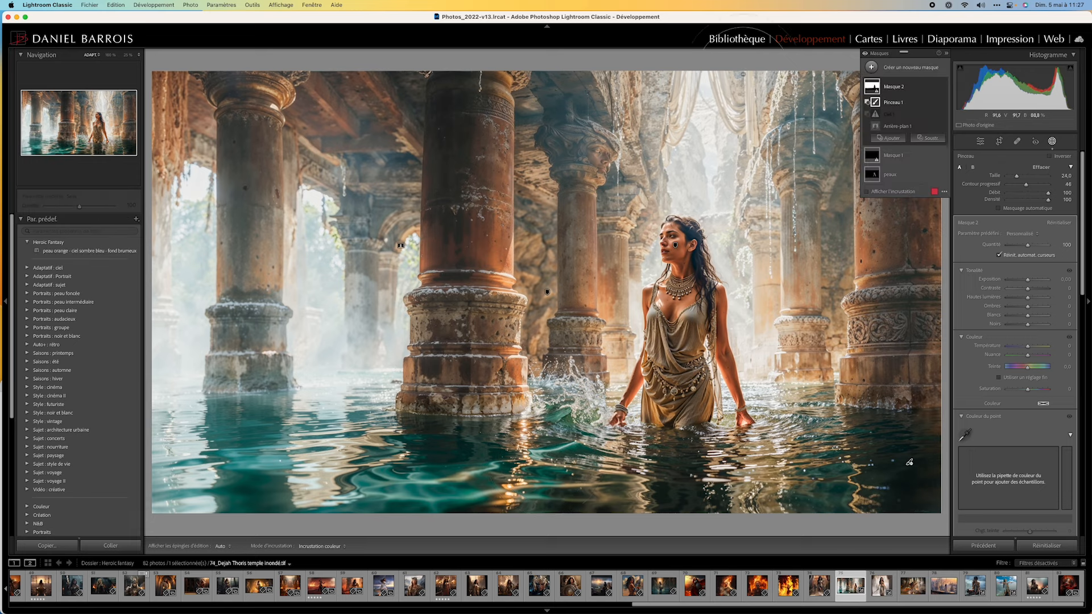
Toggle all masks off and on to compare the flooded temple photo before and after the corrected masking.
{"action": "left_click", "coordinate": [866, 53]}
{"action": "left_click", "coordinate": [866, 54]}
{"action": "left_click", "coordinate": [865, 54]}
{"action": "left_click", "coordinate": [865, 54]}
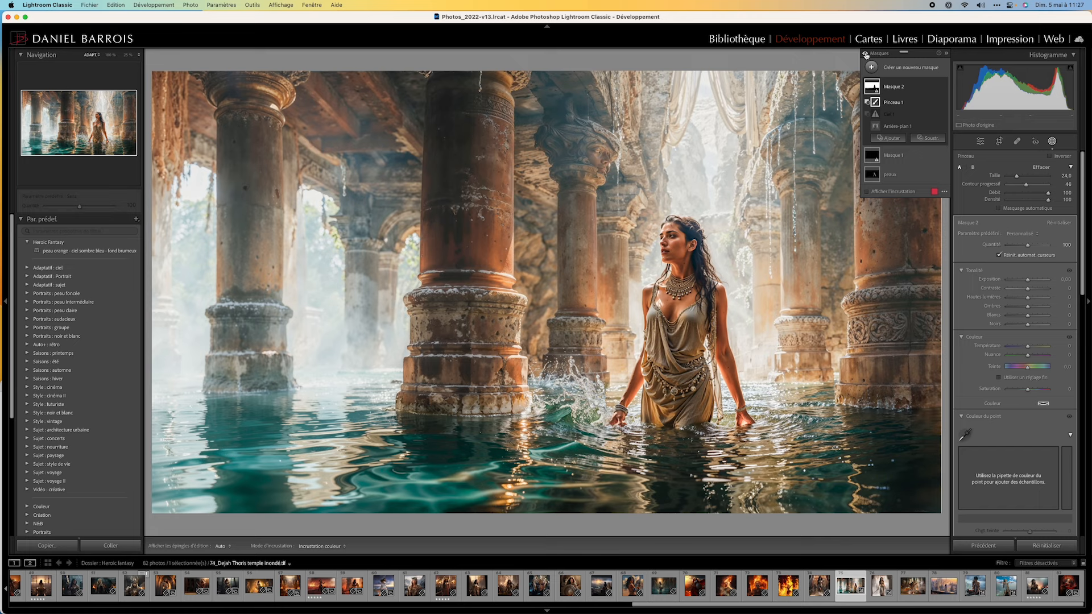